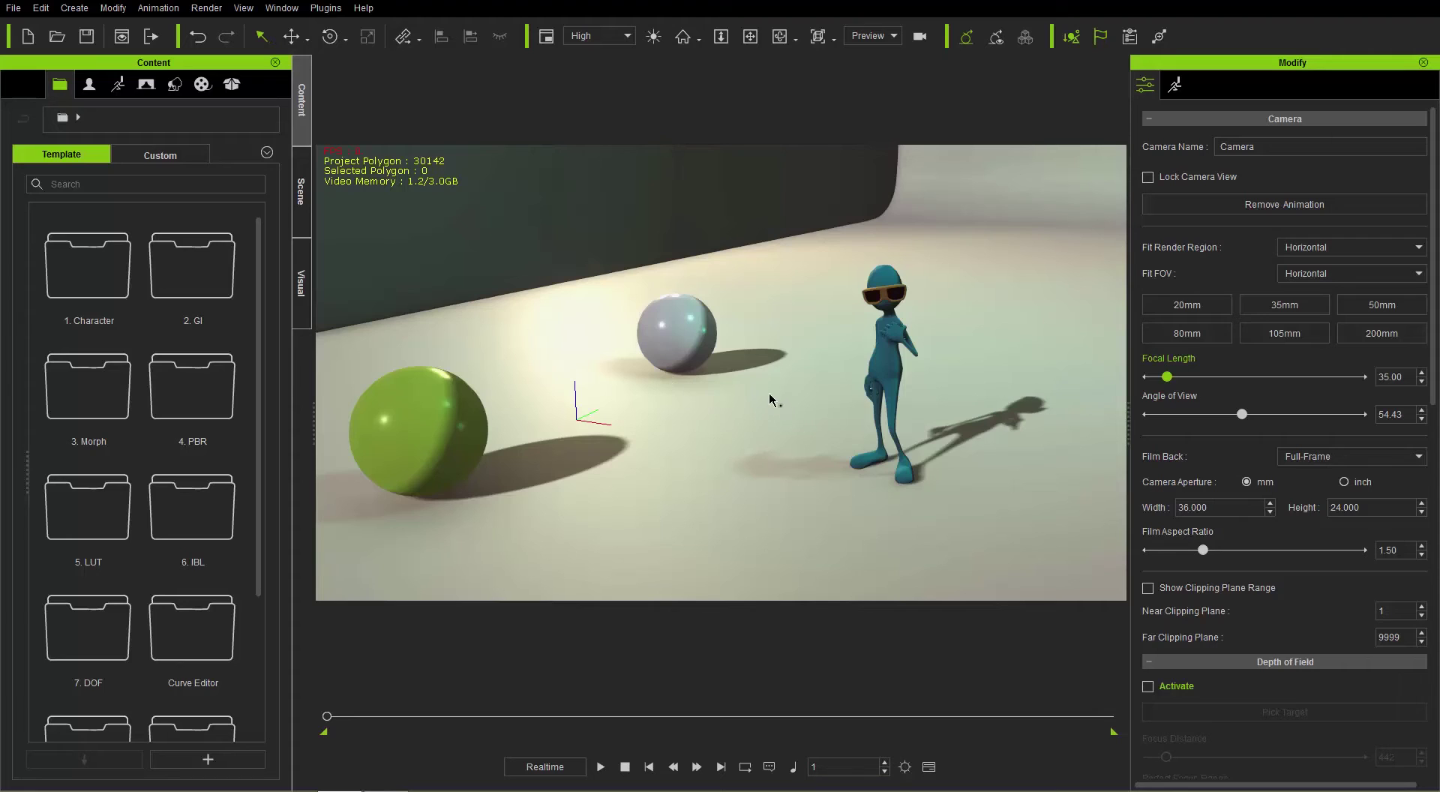
# Step: Switch the left panel to the Scene tree, then clear the Camera row selection
pyautogui.click(302, 194)
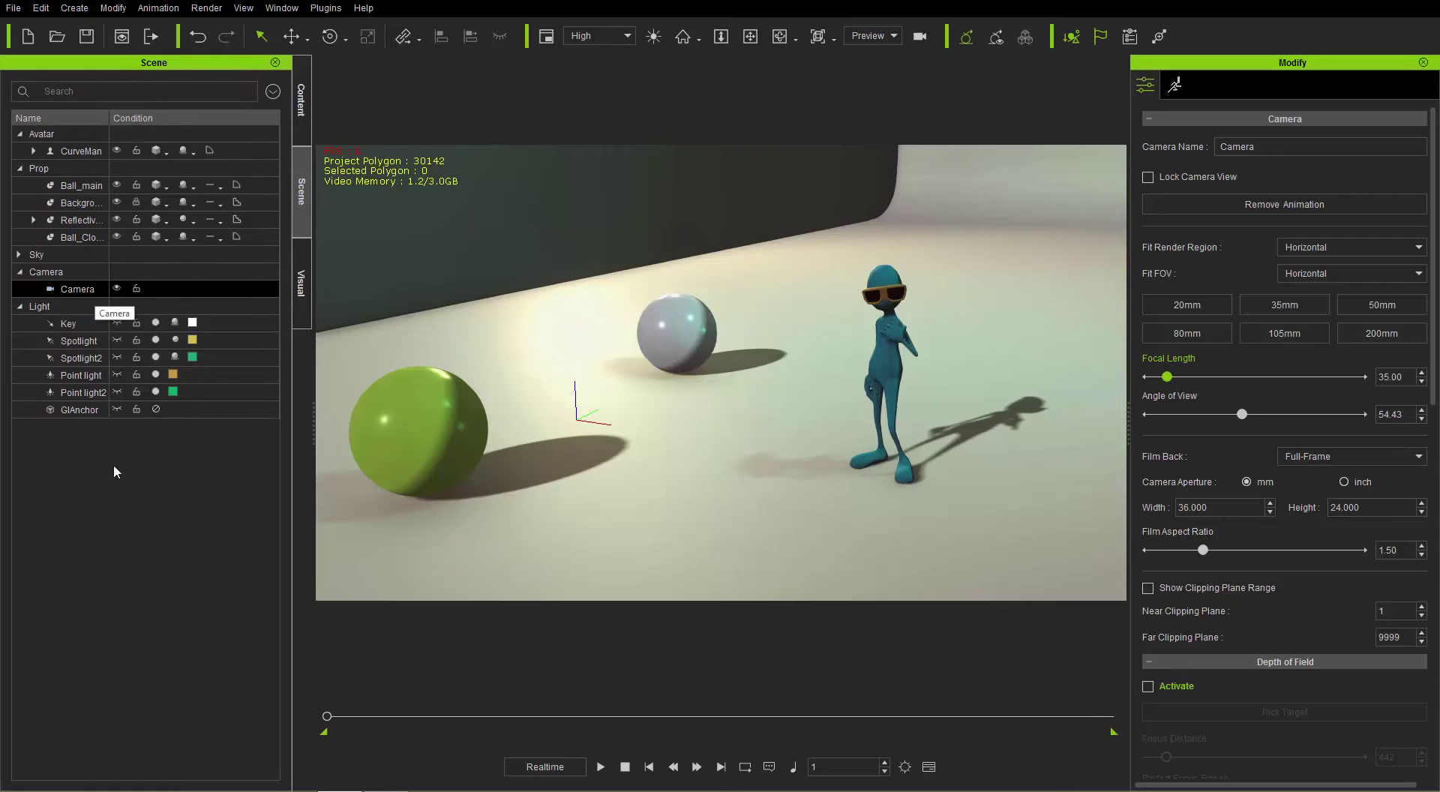
pyautogui.click(118, 499)
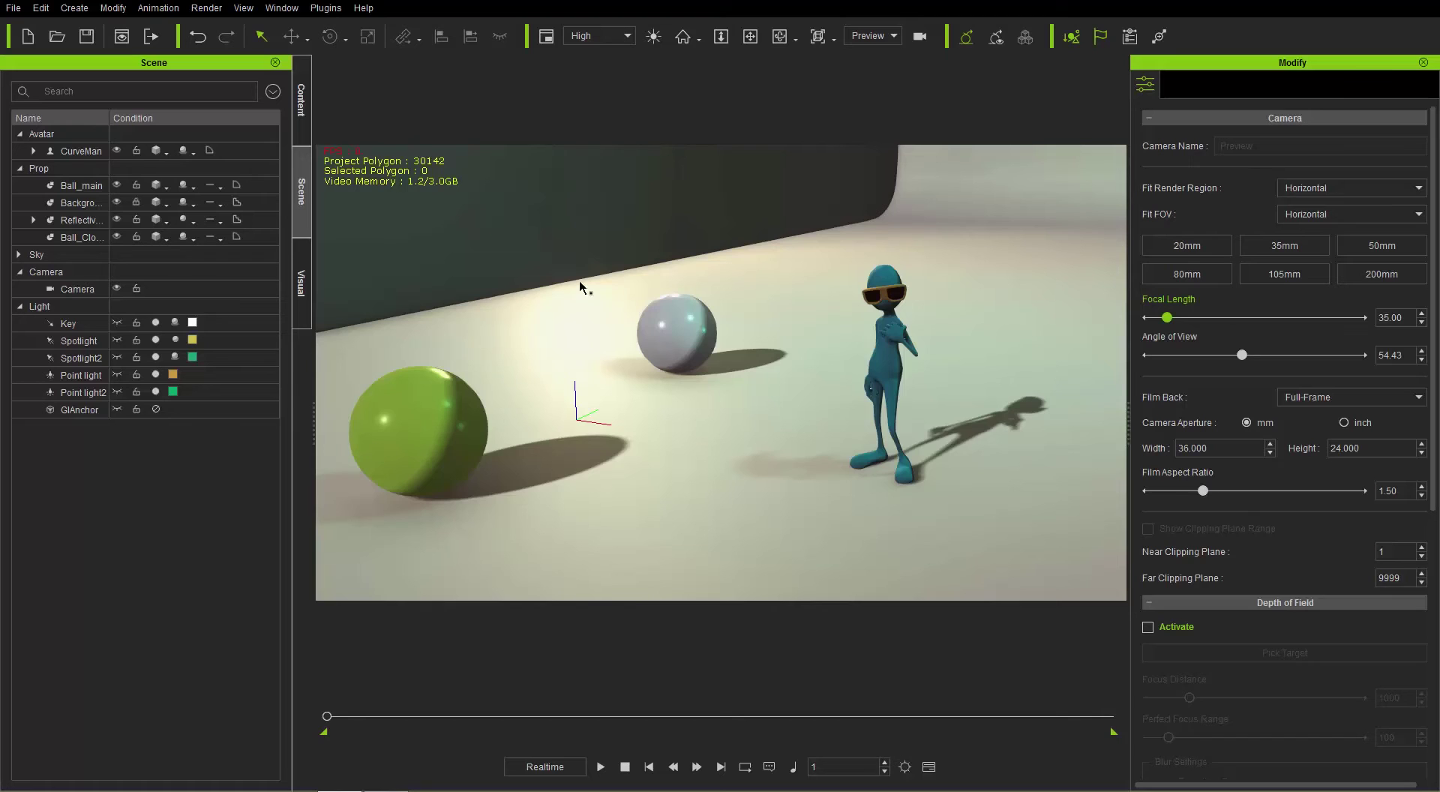
# Step: Zoom the Preview camera out slightly with Zoom (Z), then pan the scene sideways with Pan (X)
pyautogui.click(722, 37)
pyautogui.moveTo(665, 325); pyautogui.dragTo(782, 337)
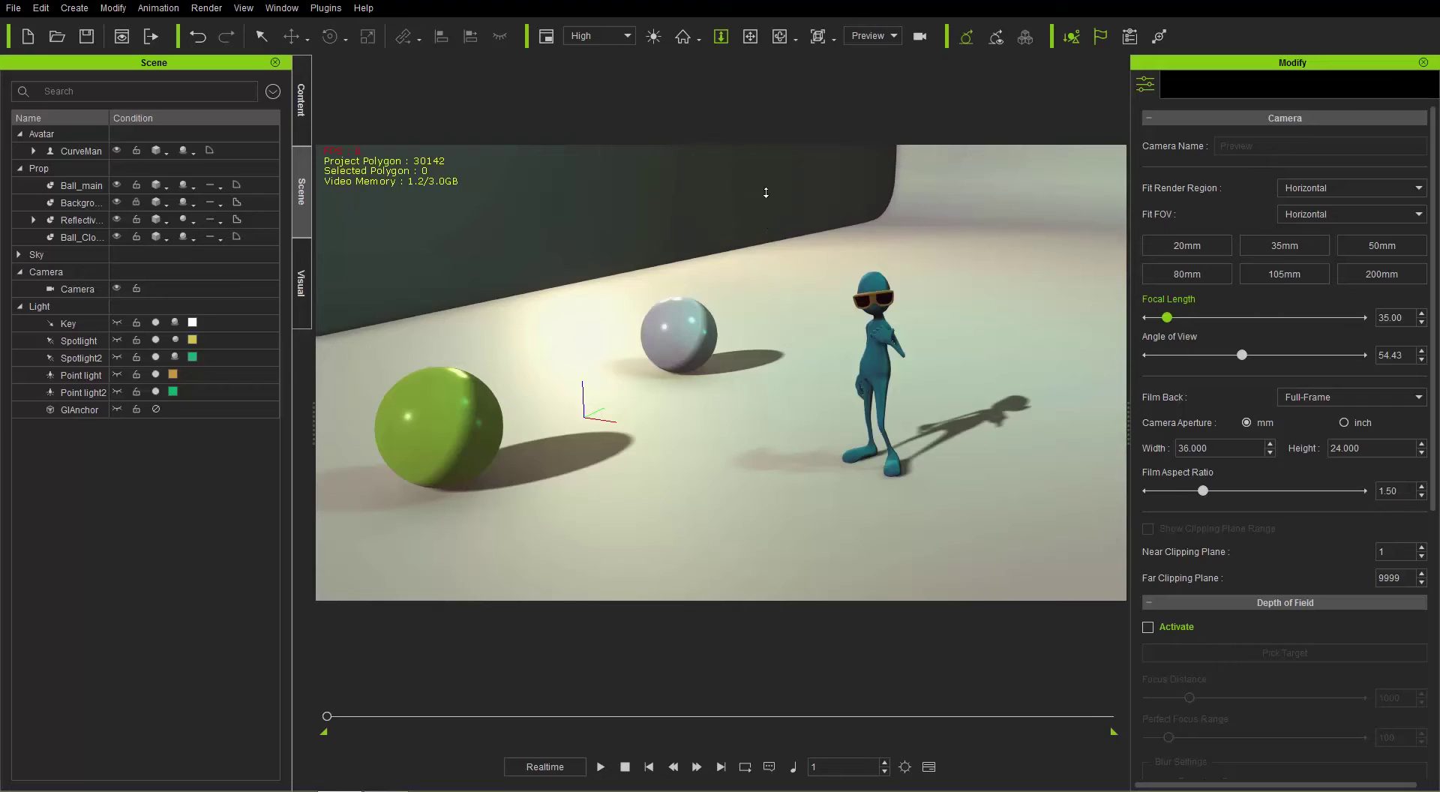
pyautogui.click(751, 37)
pyautogui.moveTo(658, 345)
pyautogui.mouseDown()
pyautogui.moveTo(759, 348)
pyautogui.moveTo(605, 353)
pyautogui.moveTo(623, 390)
pyautogui.moveTo(615, 424)
pyautogui.moveTo(647, 360)
pyautogui.moveTo(654, 239)
pyautogui.moveTo(638, 315)
pyautogui.moveTo(715, 340)
pyautogui.moveTo(564, 332)
pyautogui.moveTo(685, 338)
pyautogui.moveTo(660, 332)
pyautogui.mouseUp()
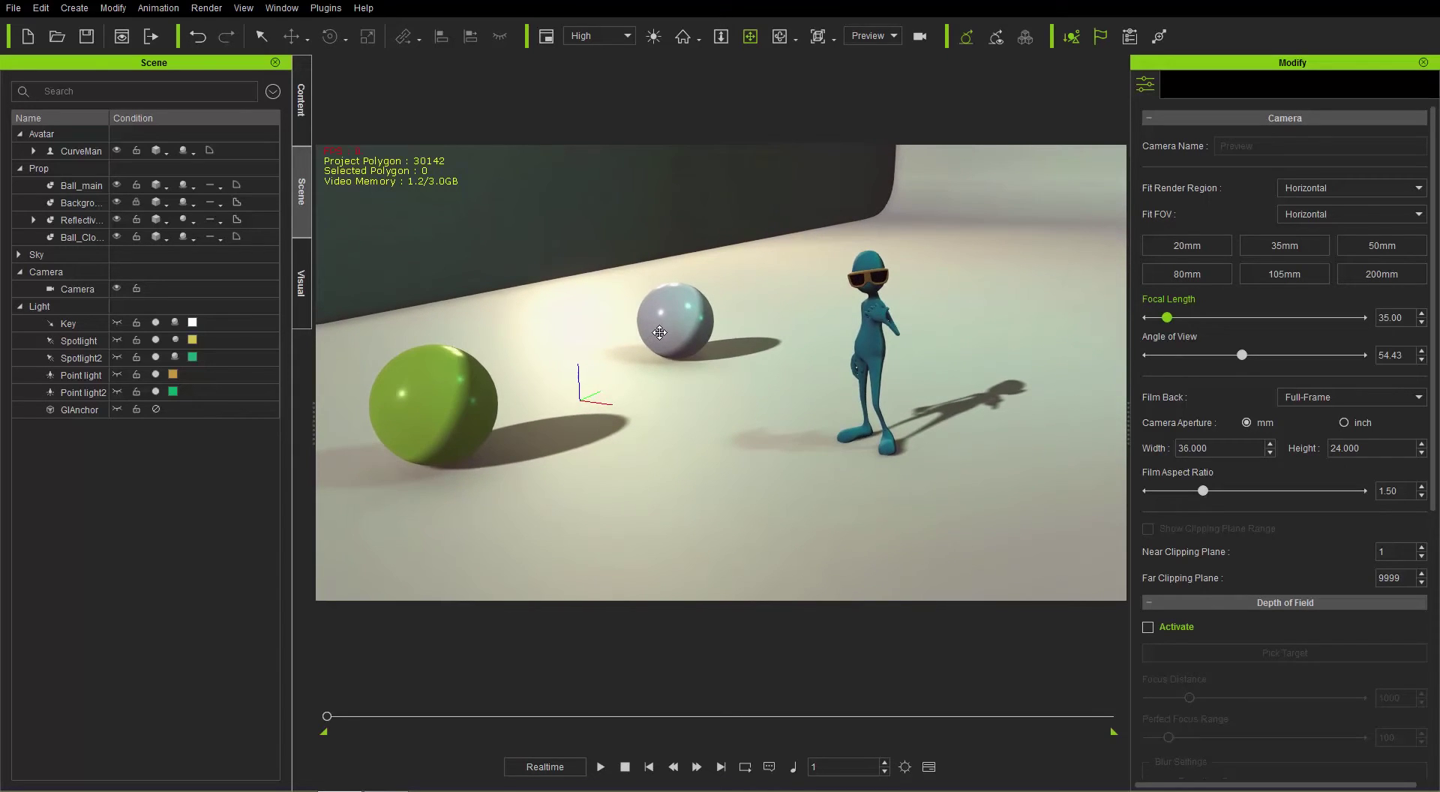
# Step: Switch navigation to Orbit (C) and orbit the camera slightly around CurveMan and the spheres
pyautogui.click(795, 41)
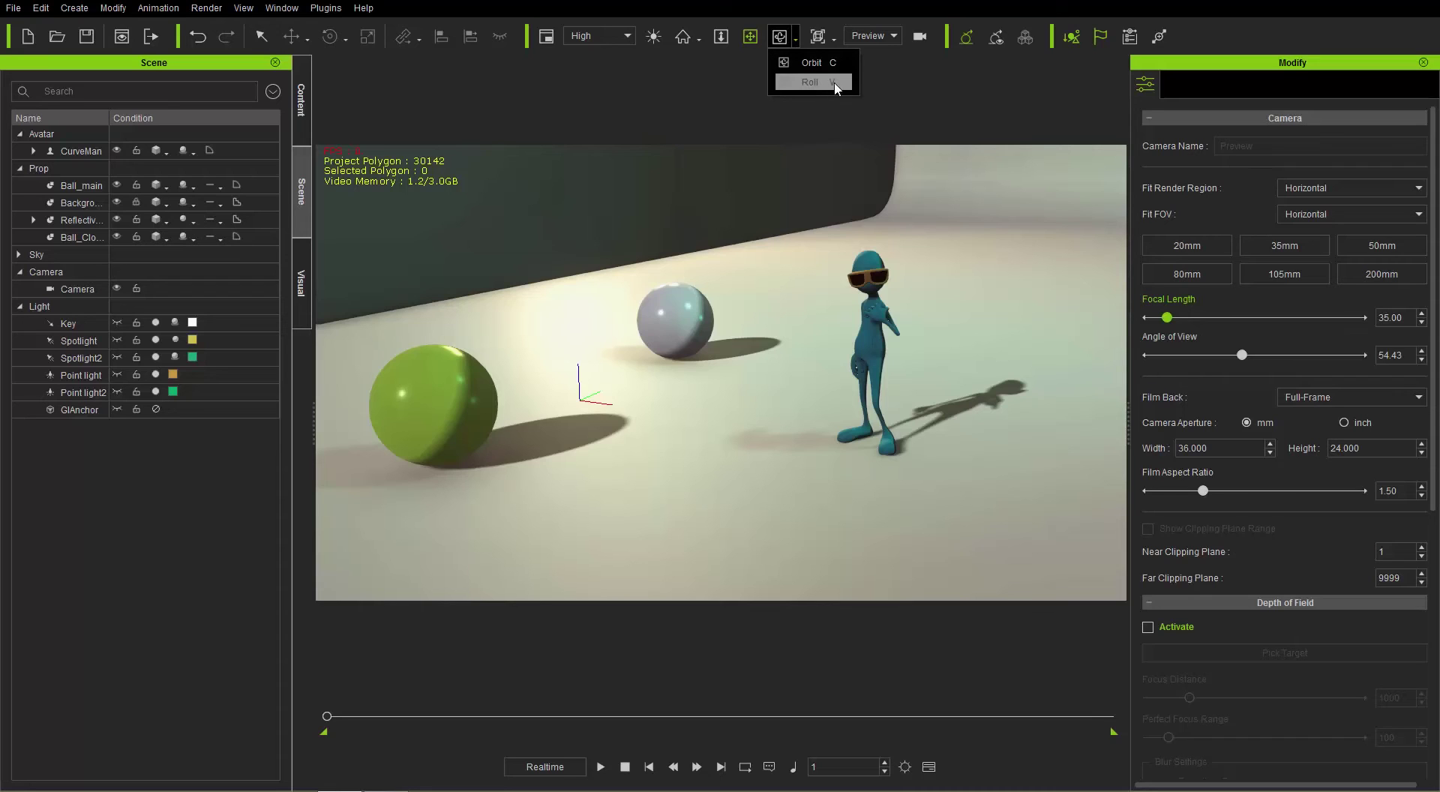
pyautogui.click(803, 63)
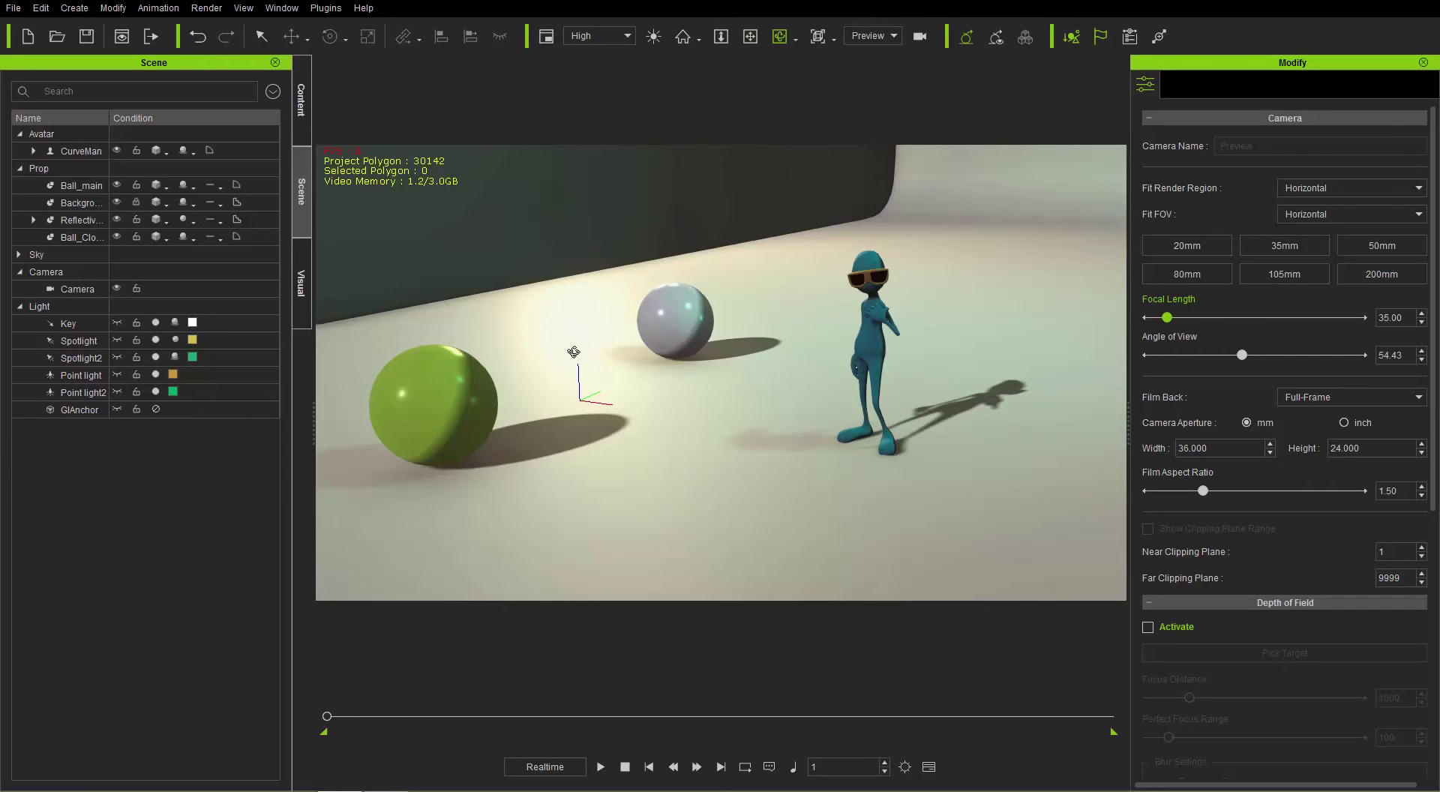
pyautogui.moveTo(563, 347); pyautogui.dragTo(552, 308)
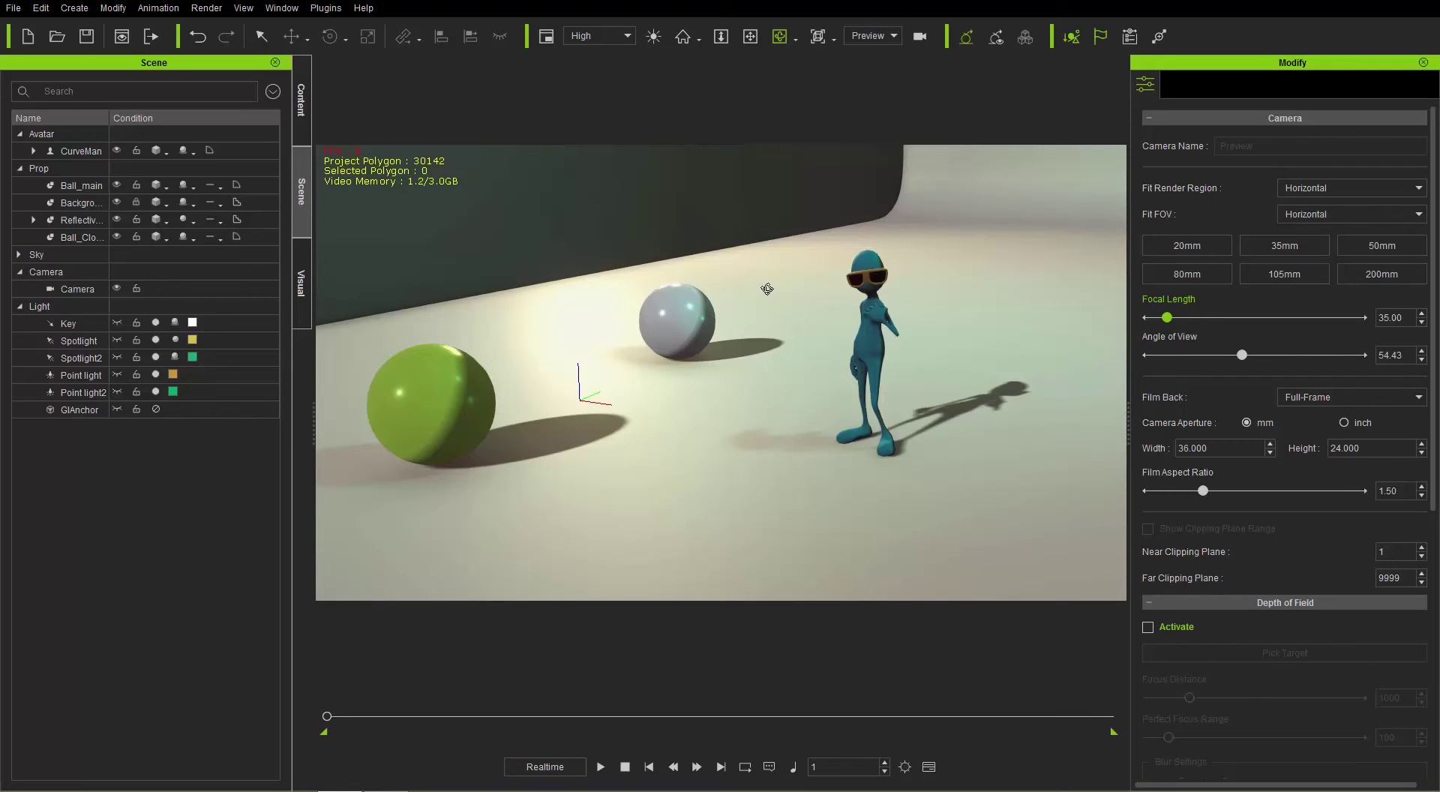
# Step: With Orbit active, select CurveMan and orbit around him, then select Ball_main and orbit around it
pyautogui.click(782, 42)
pyautogui.click(870, 322)
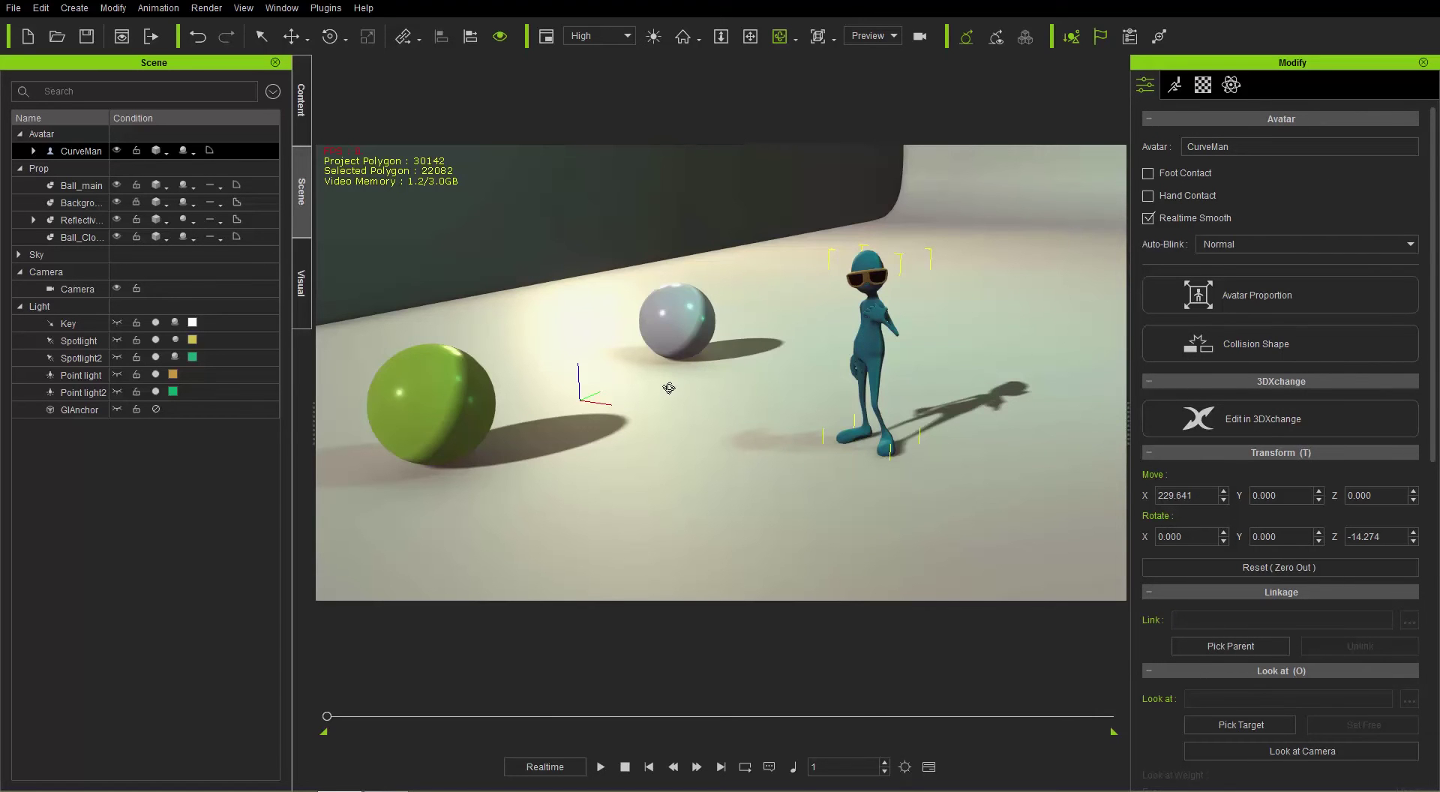
pyautogui.moveTo(669, 388); pyautogui.dragTo(451, 426, button='right')
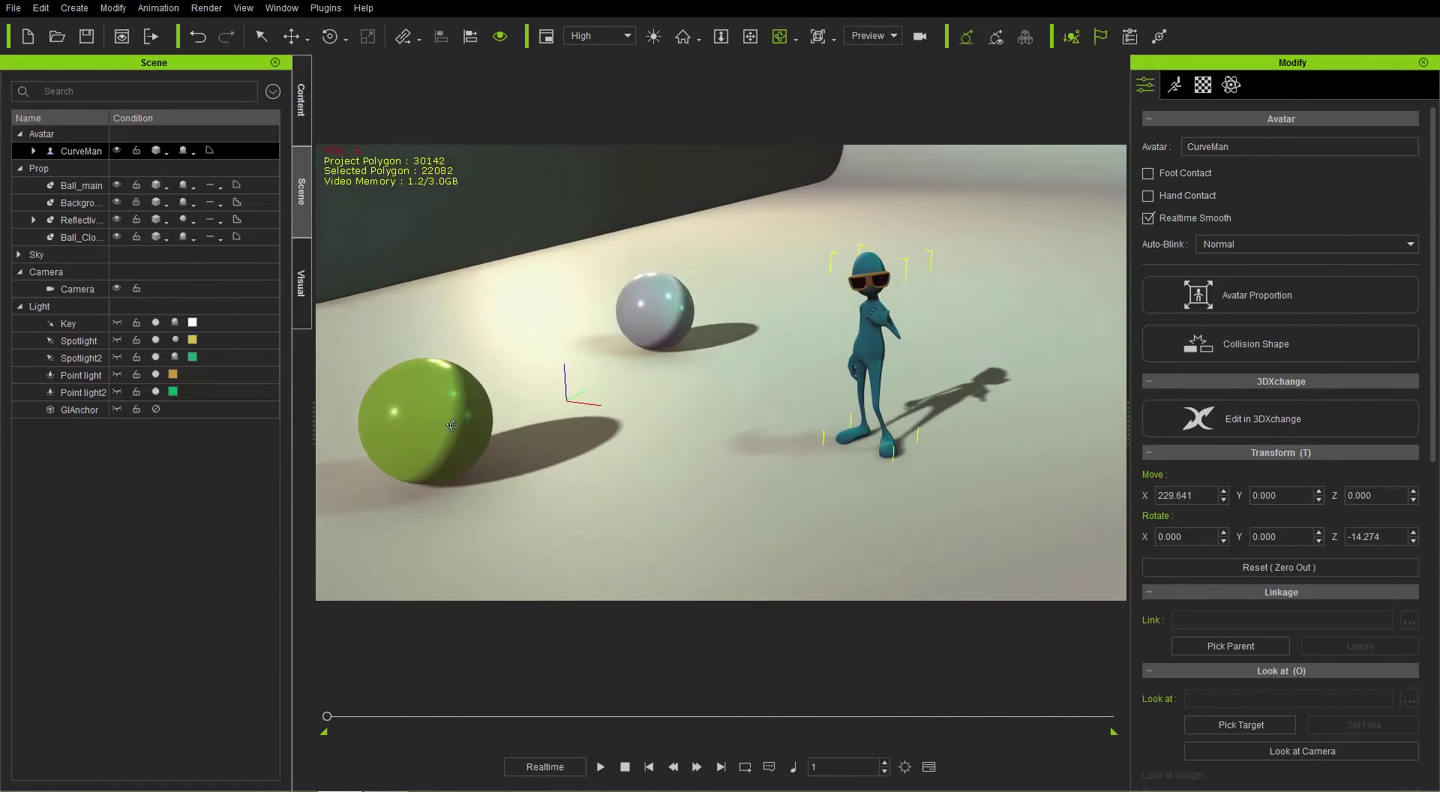
pyautogui.click(407, 422)
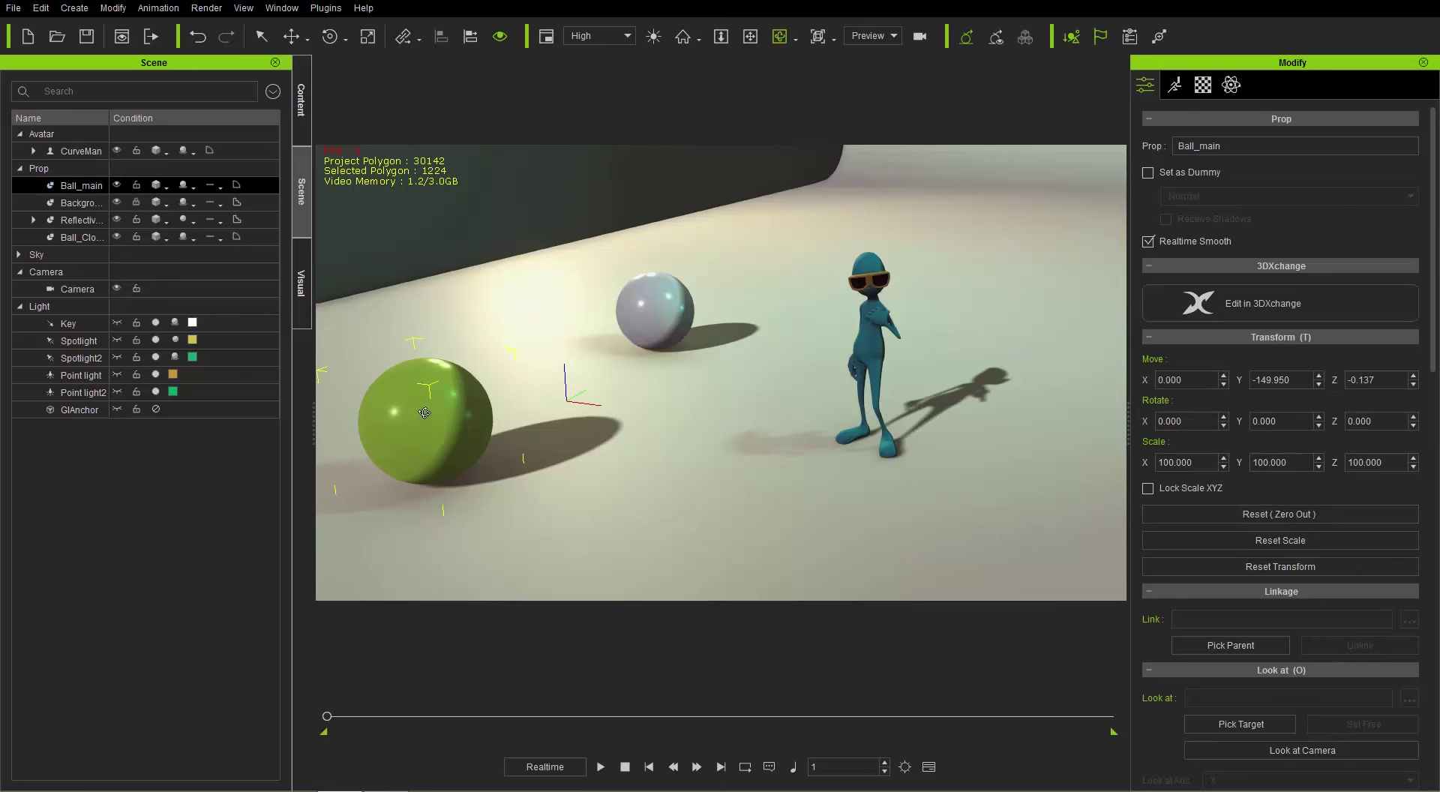
pyautogui.moveTo(425, 422); pyautogui.dragTo(350, 373, button='right')
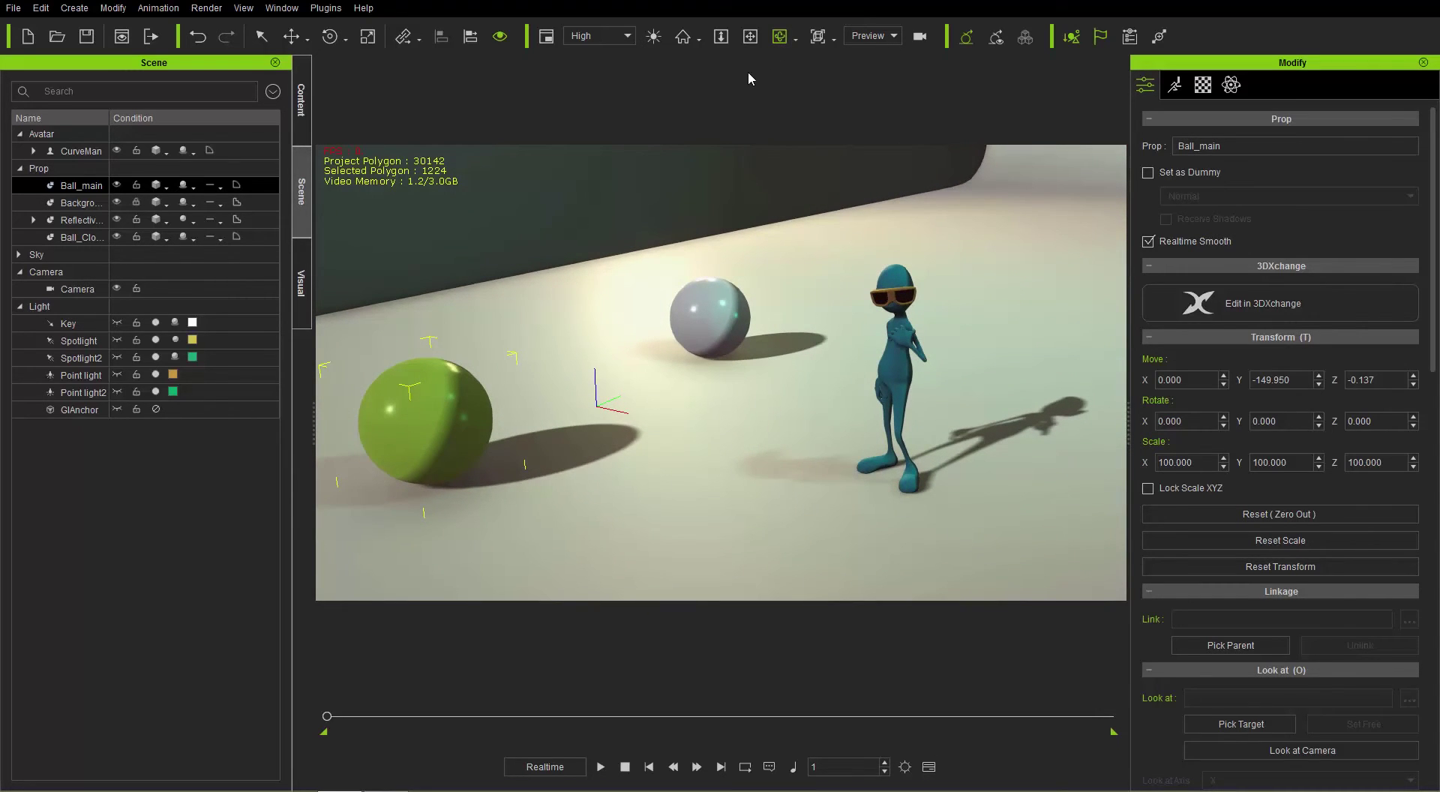
# Step: Return to the Select (Q) tool, then pan the view right and orbit to a new angle
pyautogui.click(262, 37)
pyautogui.moveTo(623, 431)
pyautogui.mouseDown(button='middle')
pyautogui.moveTo(795, 393)
pyautogui.moveTo(517, 413)
pyautogui.moveTo(534, 435)
pyautogui.moveTo(584, 429)
pyautogui.moveTo(661, 385)
pyautogui.moveTo(659, 304)
pyautogui.moveTo(578, 315)
pyautogui.moveTo(579, 451)
pyautogui.moveTo(615, 409)
pyautogui.mouseUp(button='middle')
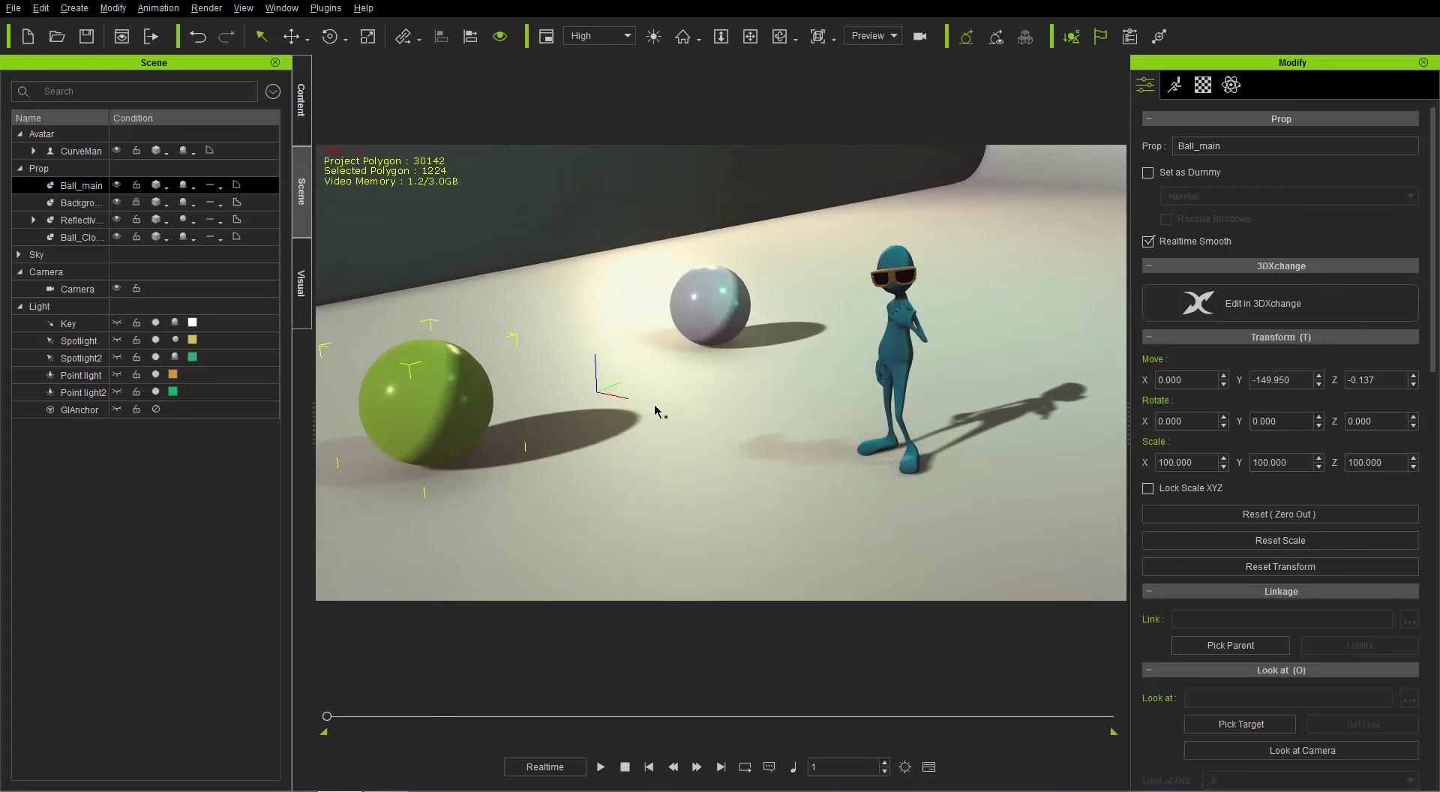
pyautogui.moveTo(530, 412); pyautogui.dragTo(558, 338, button='right')
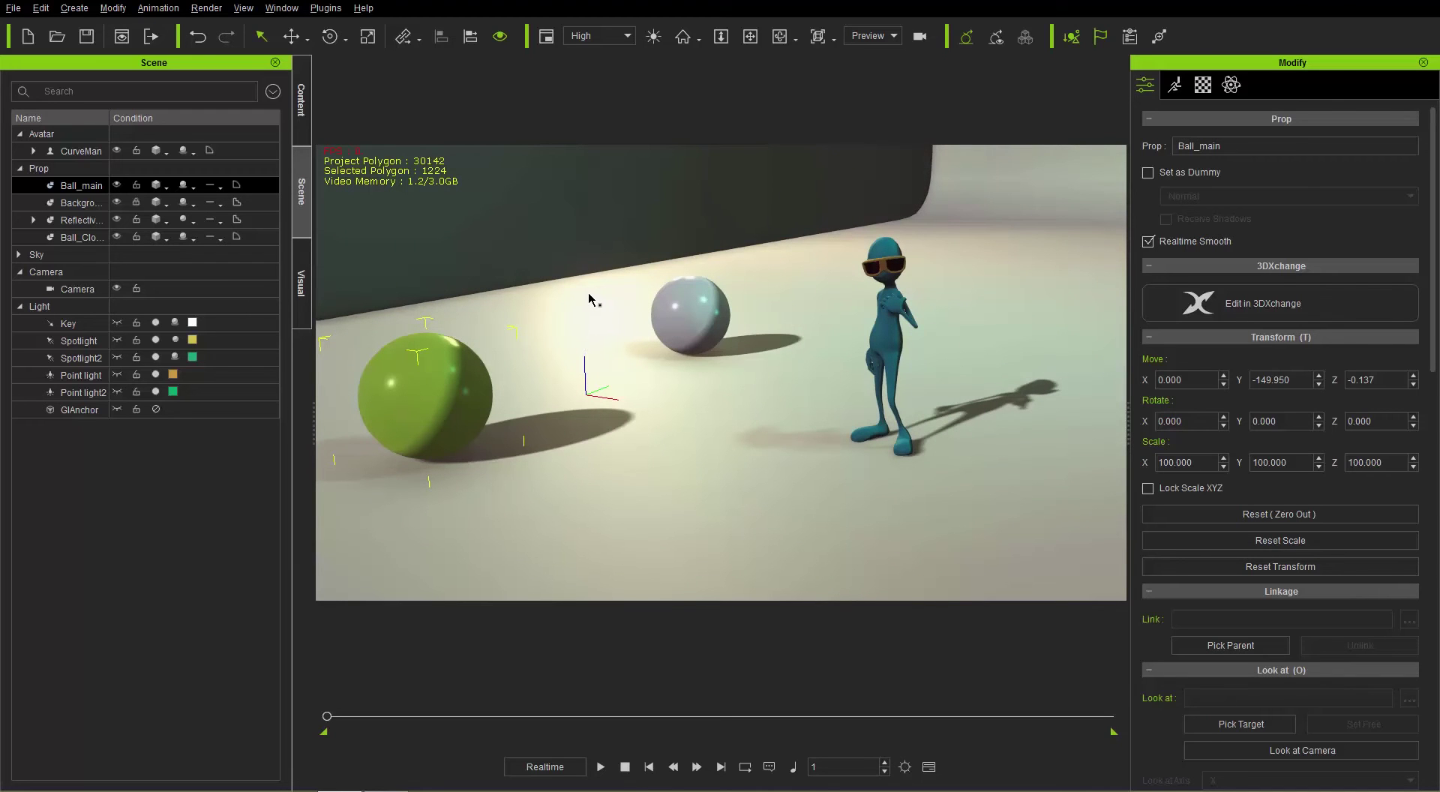
pyautogui.scroll(-5, 589, 299)
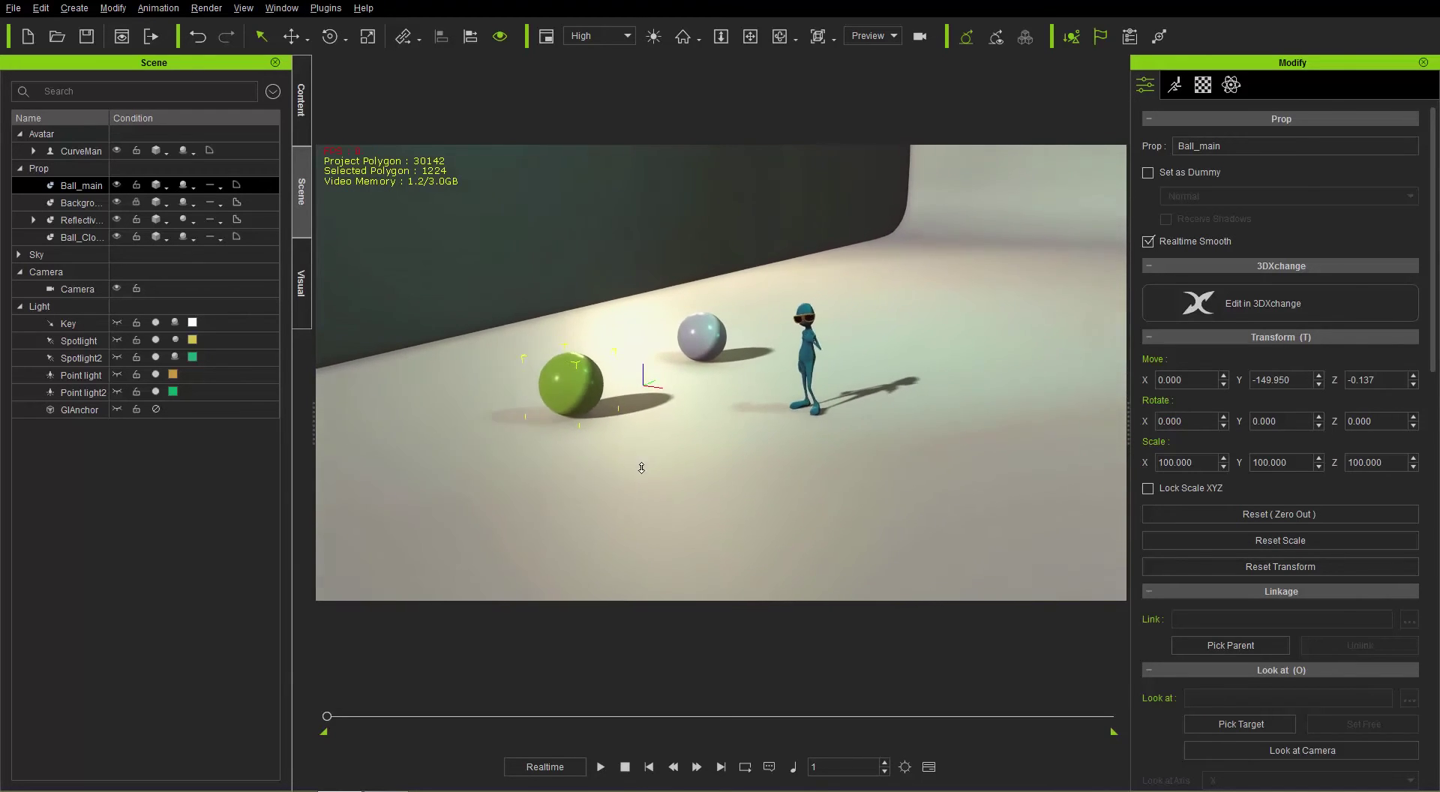
pyautogui.moveTo(654, 515); pyautogui.dragTo(679, 274)
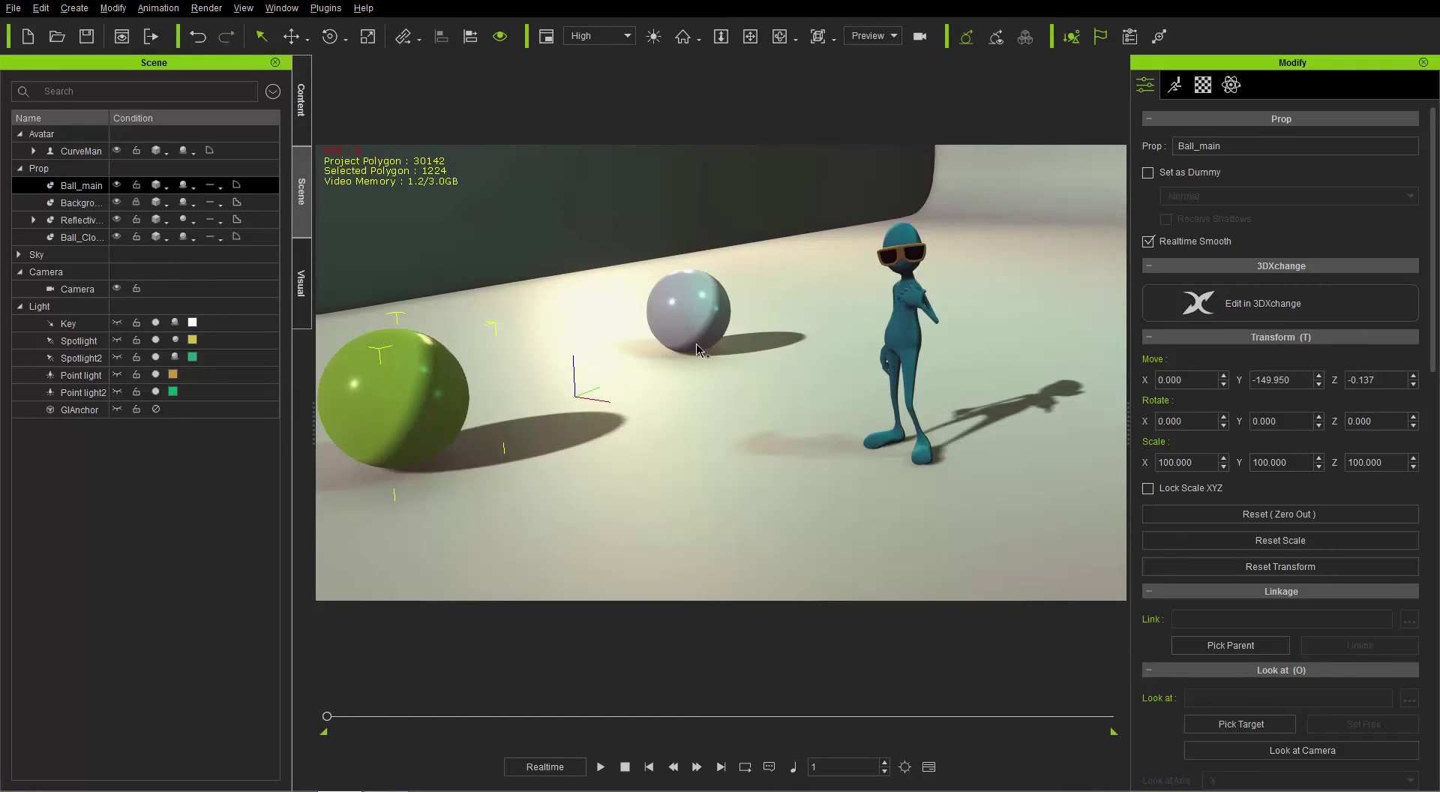
pyautogui.moveTo(636, 314); pyautogui.dragTo(697, 325)
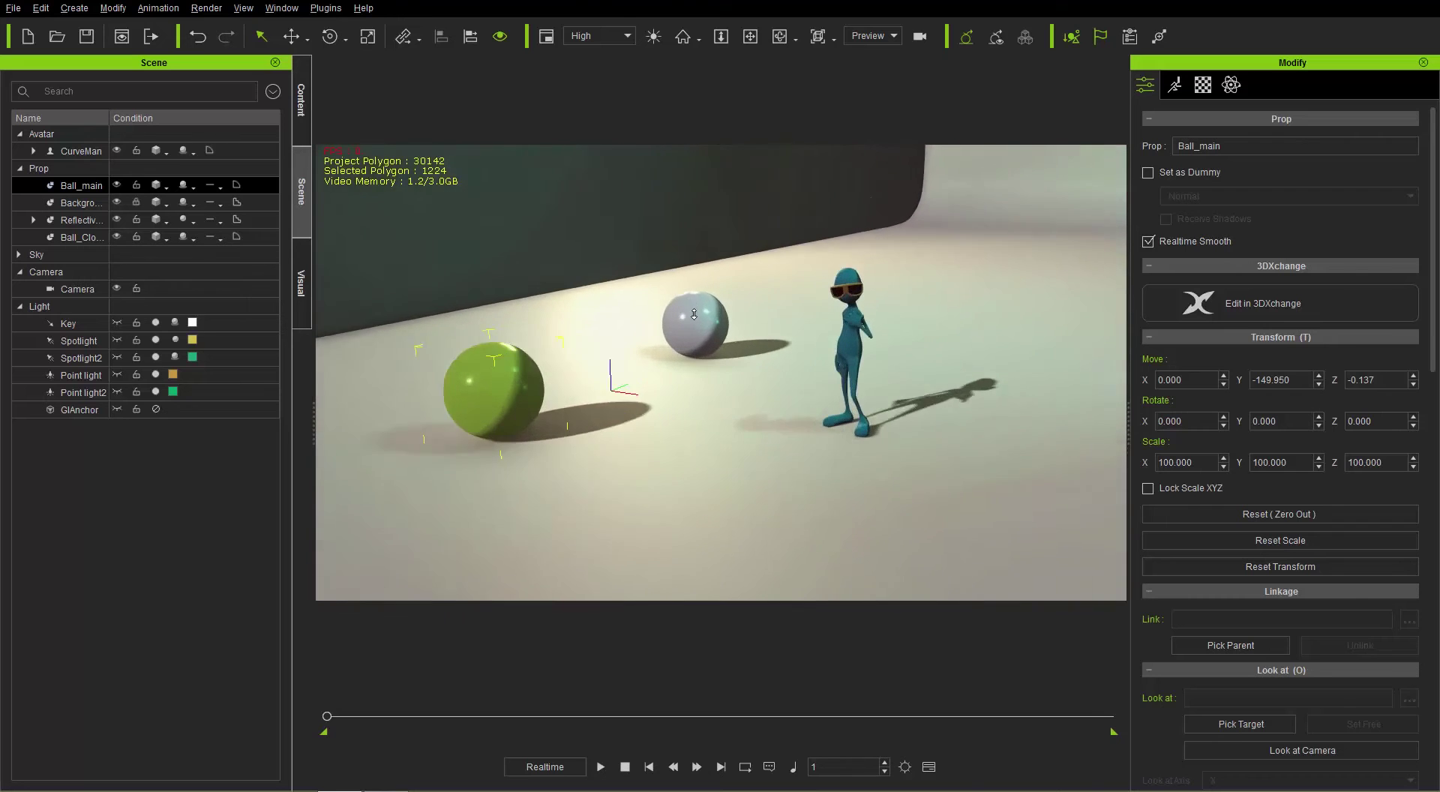
pyautogui.scroll(-2, 697, 324)
pyautogui.scroll(3, 694, 323)
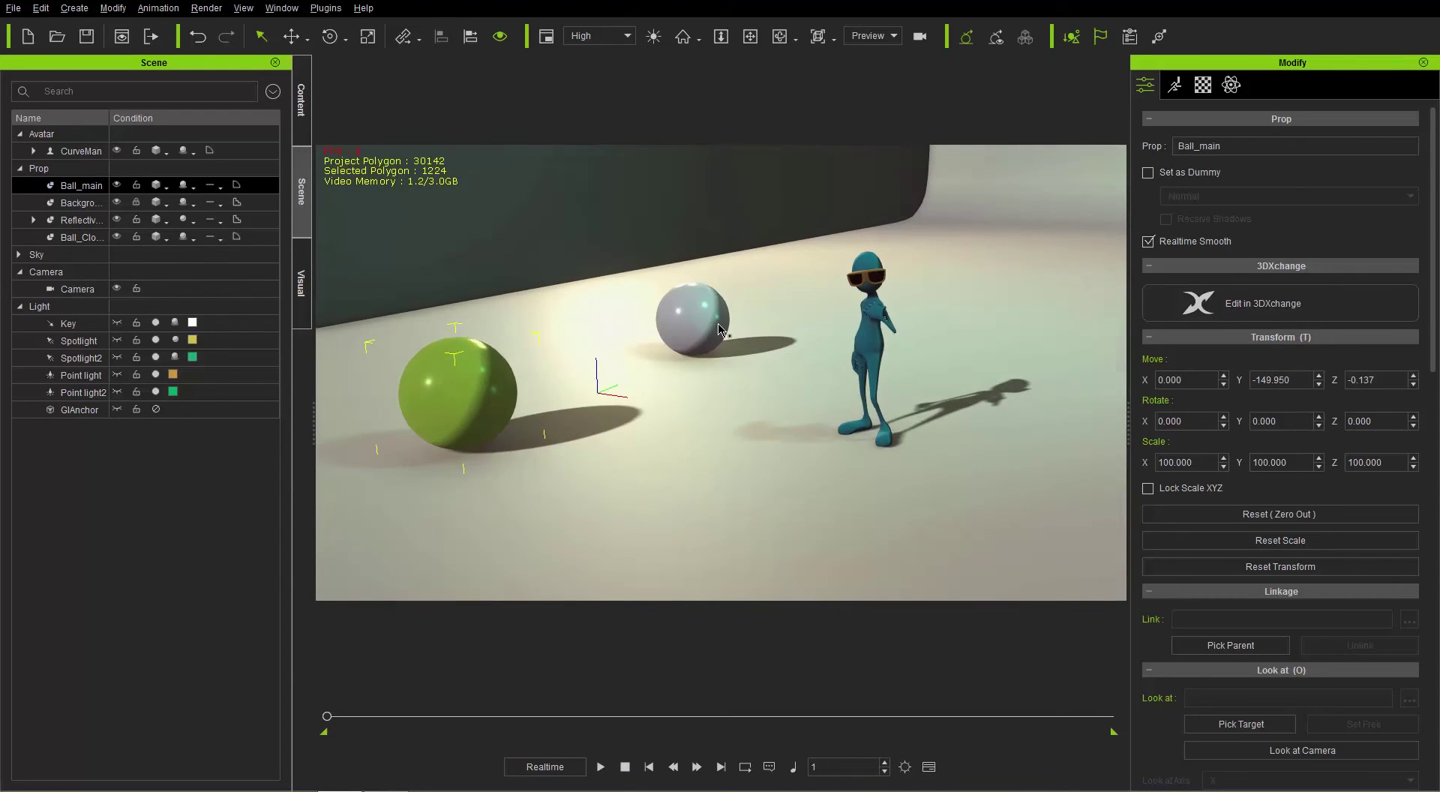
pyautogui.scroll(-5, 718, 330)
pyautogui.scroll(-1, 718, 345)
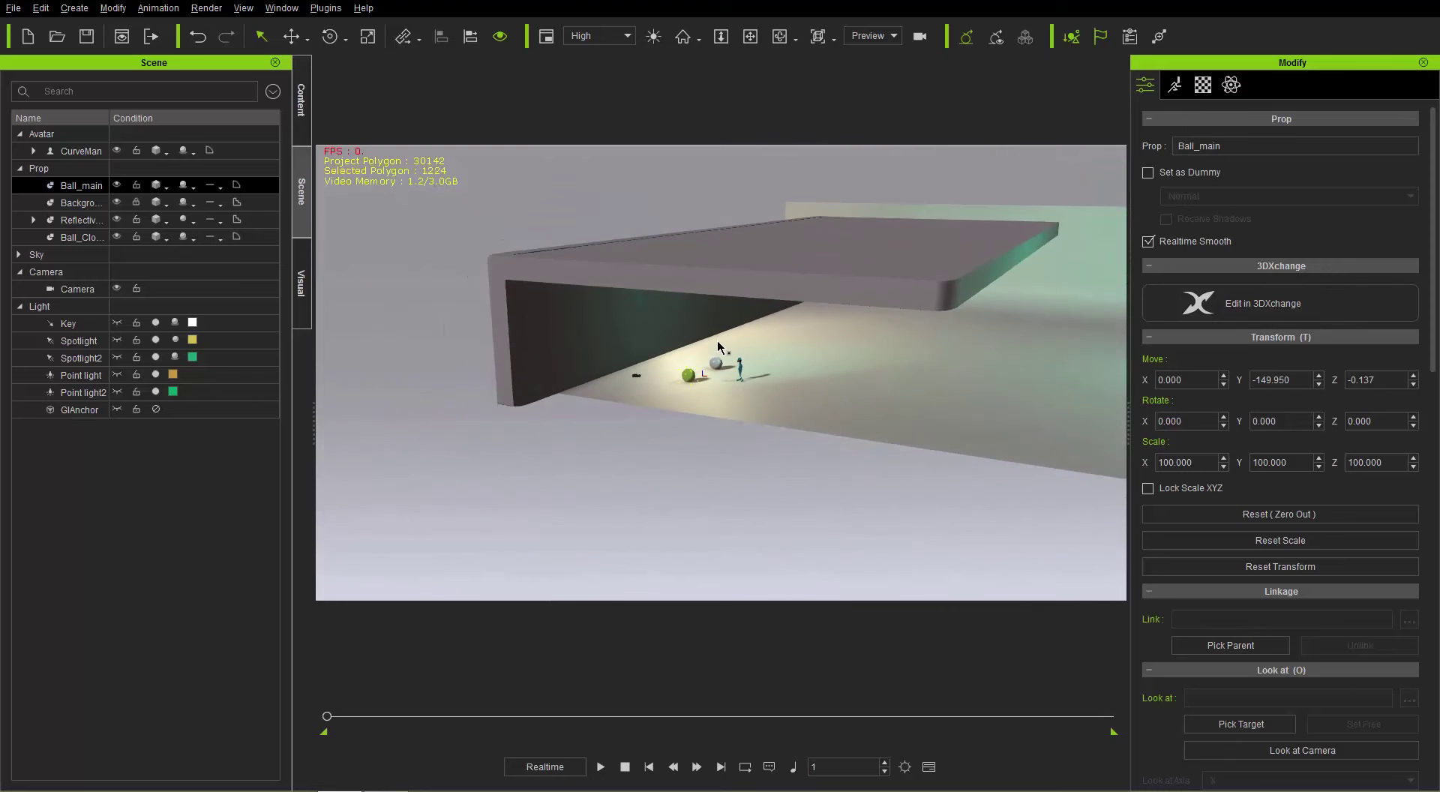
pyautogui.scroll(5, 719, 346)
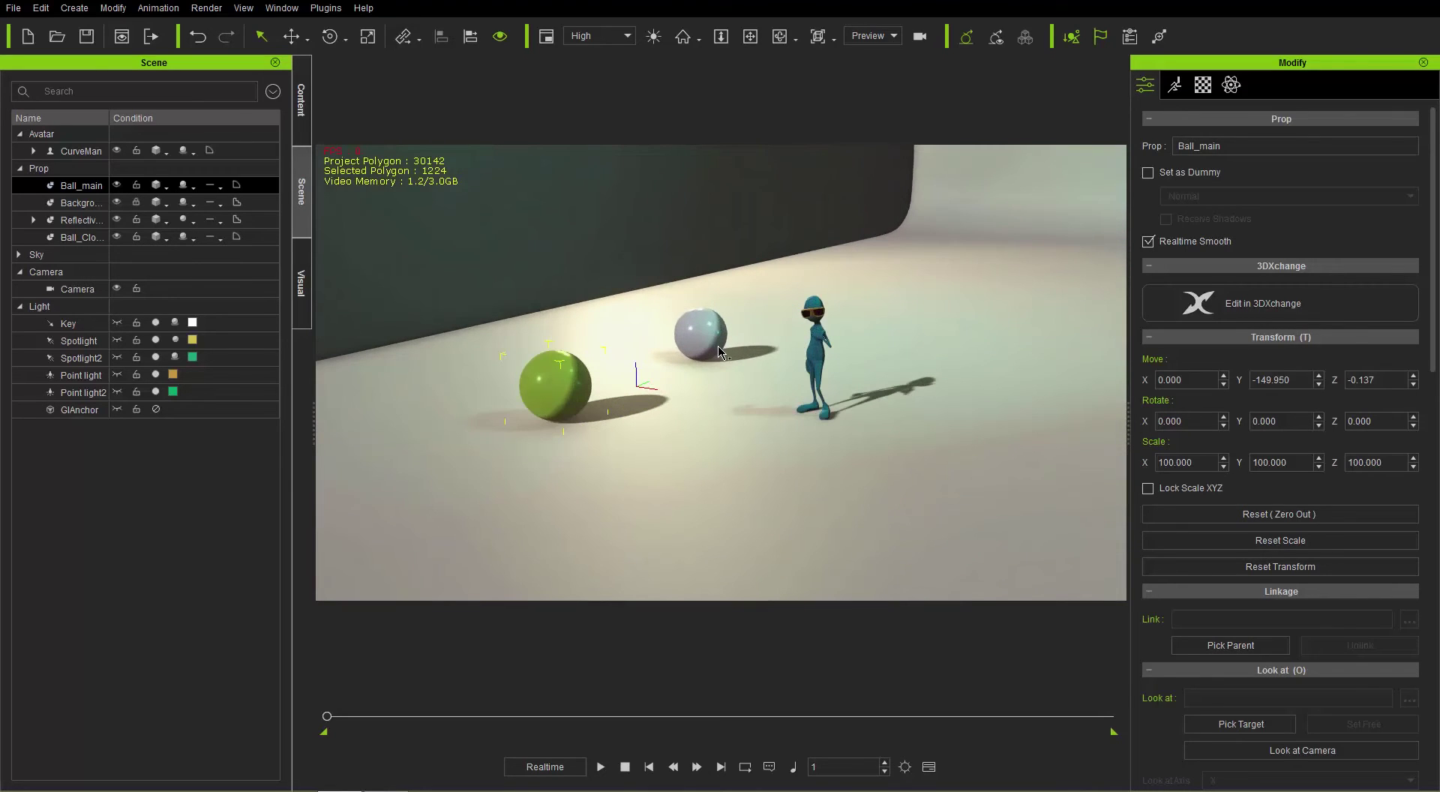
pyautogui.scroll(3, 721, 351)
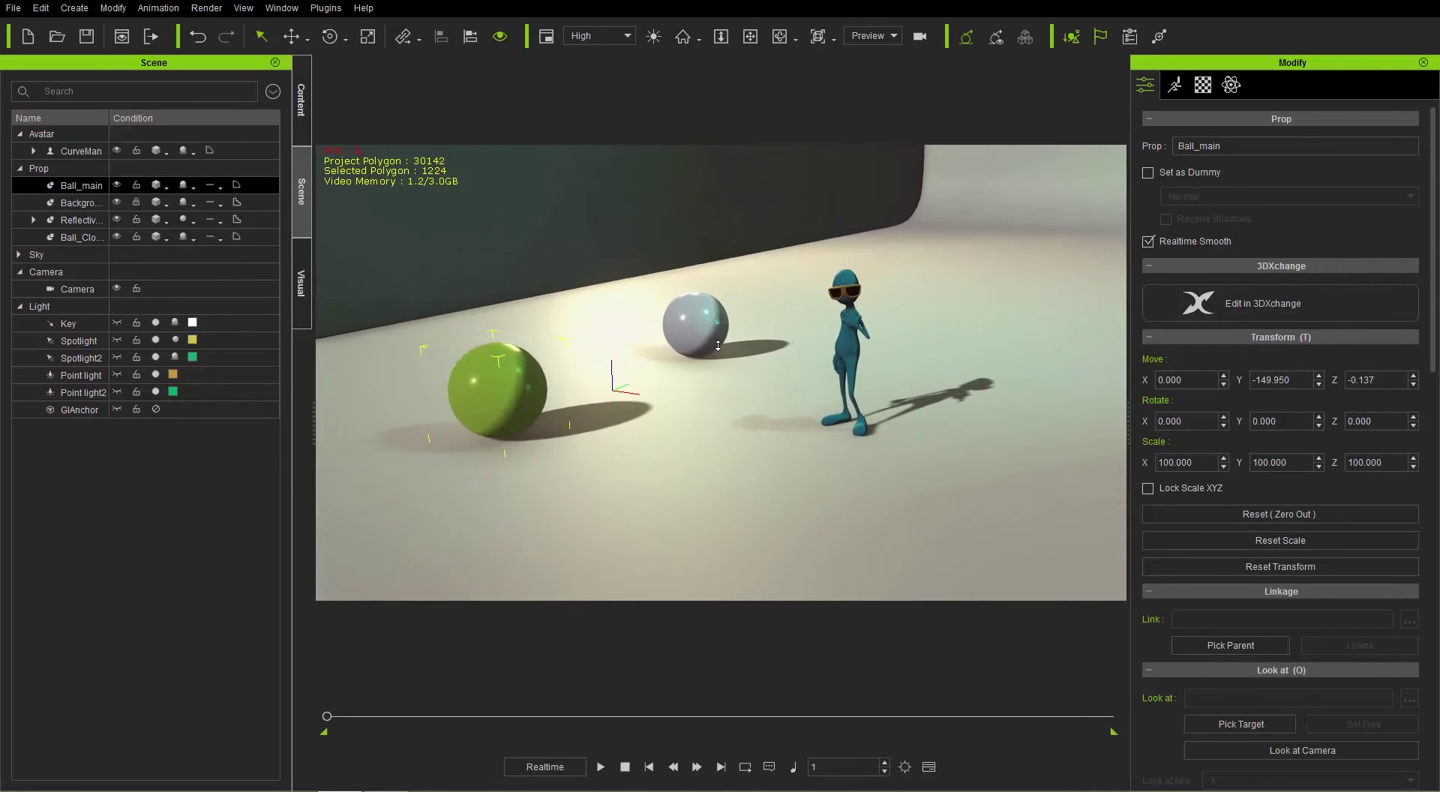
pyautogui.scroll(-2, 719, 345)
pyautogui.scroll(4, 718, 345)
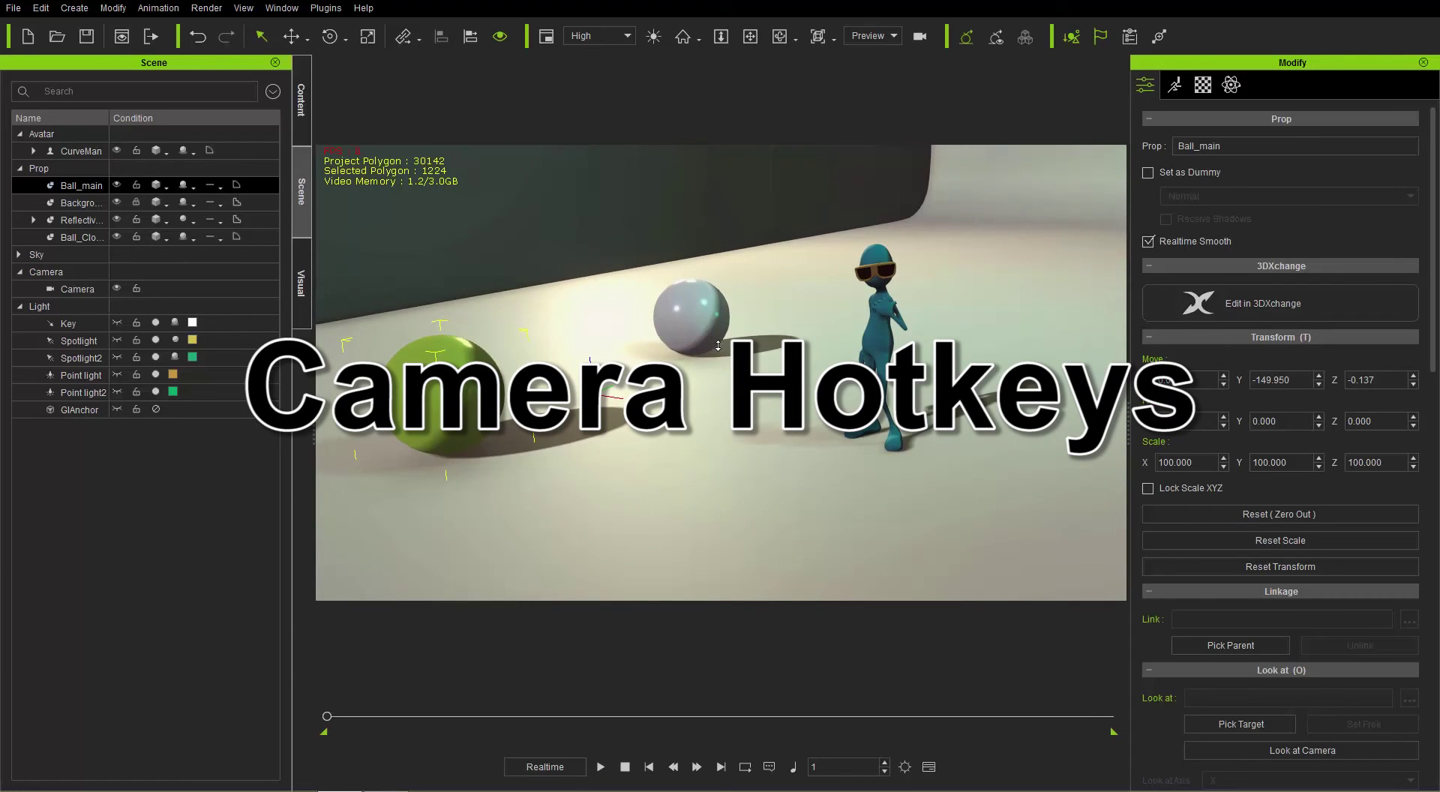
# Step: Select CurveMan and frame him from the front using the Frame Selected views
pyautogui.click(834, 39)
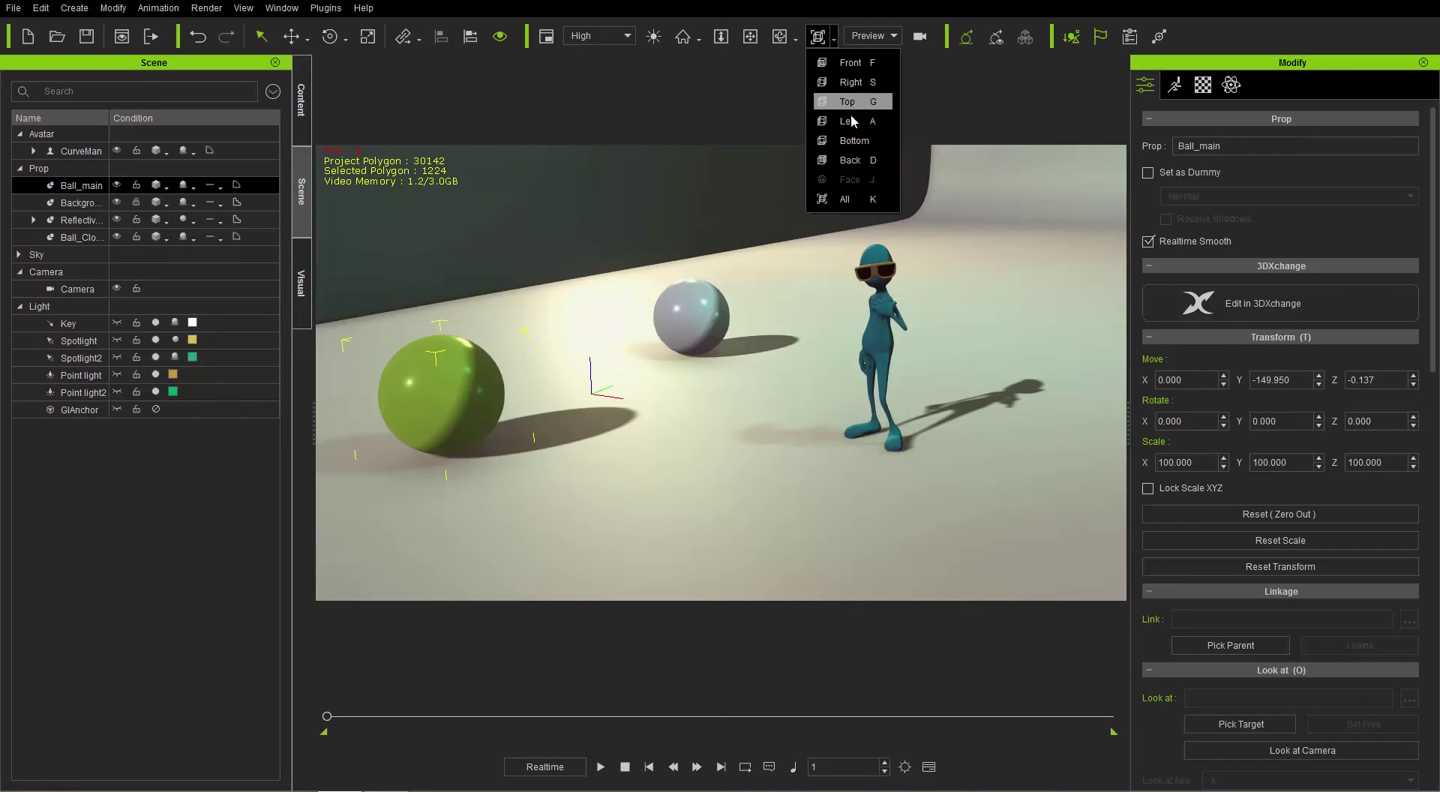
pyautogui.click(838, 39)
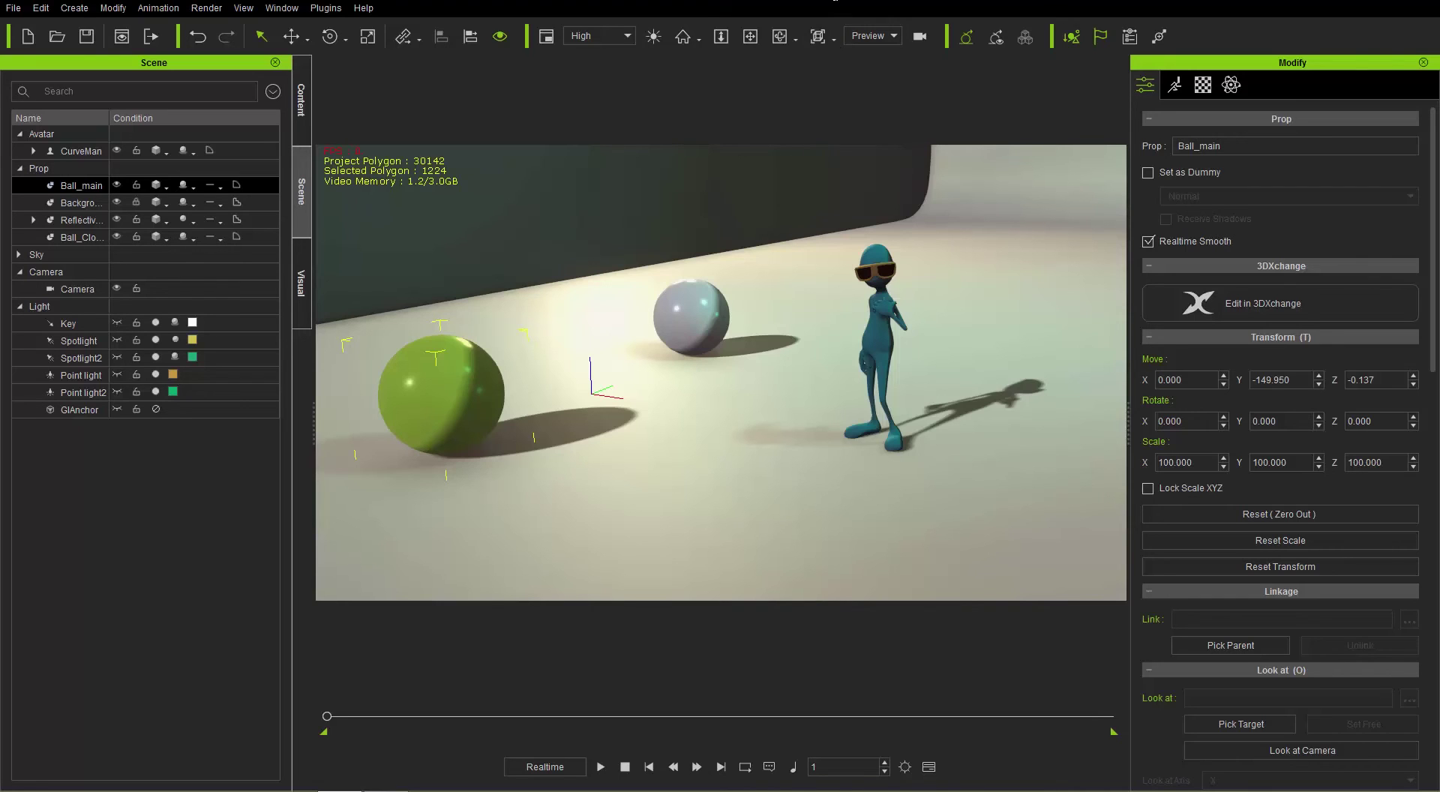
pyautogui.click(893, 330)
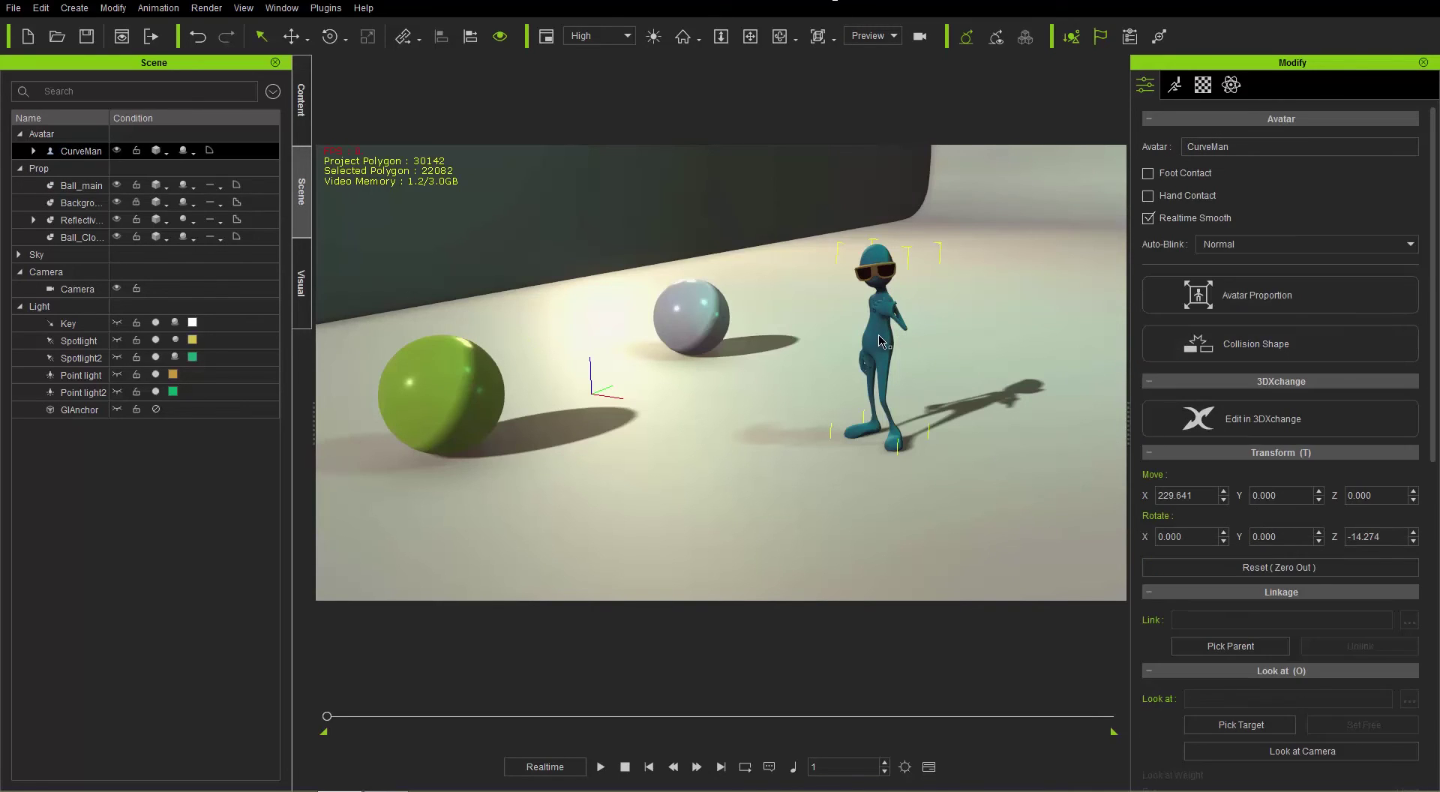
pyautogui.click(834, 39)
pyautogui.click(848, 65)
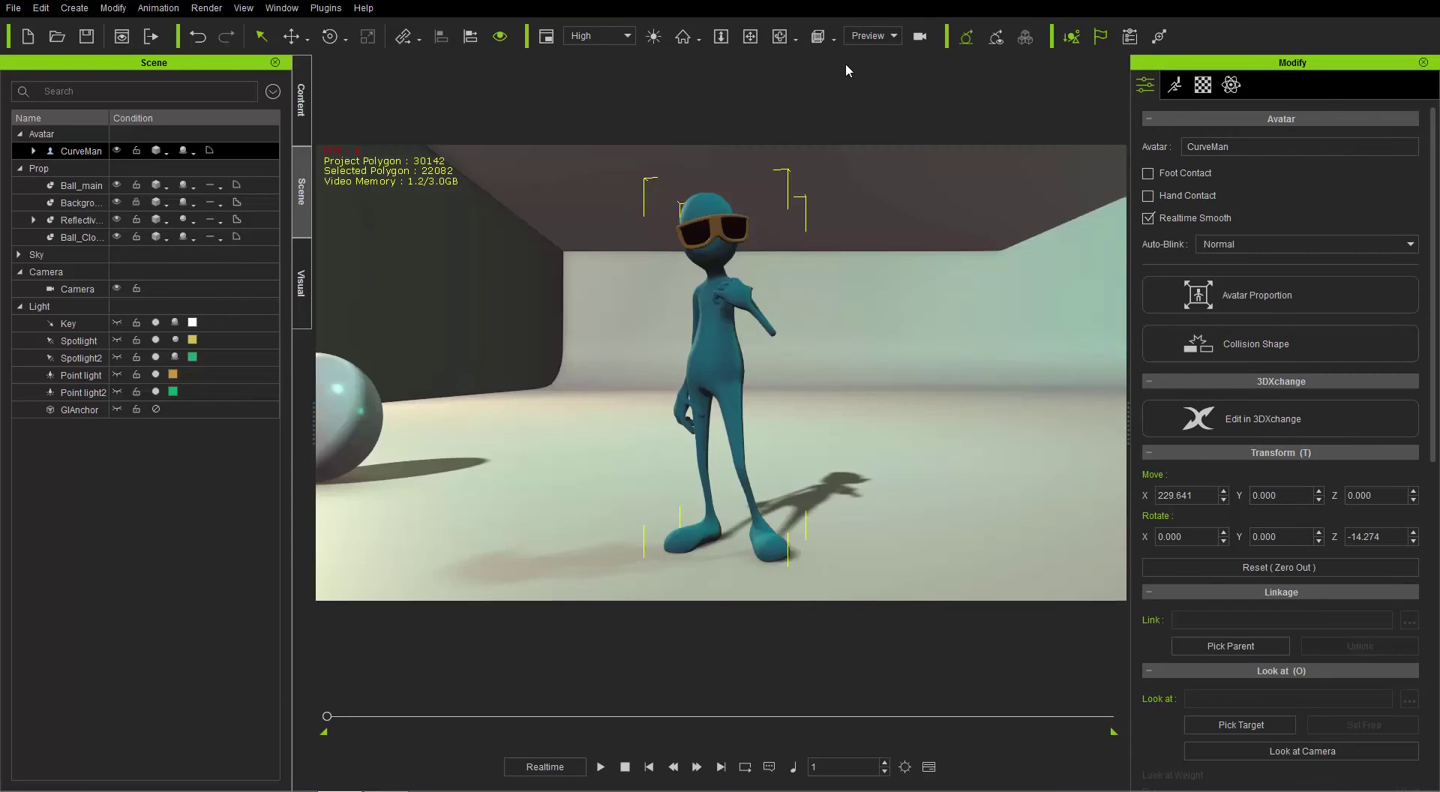
# Step: View CurveMan from the Right, Top and Left preset angles
pyautogui.click(834, 41)
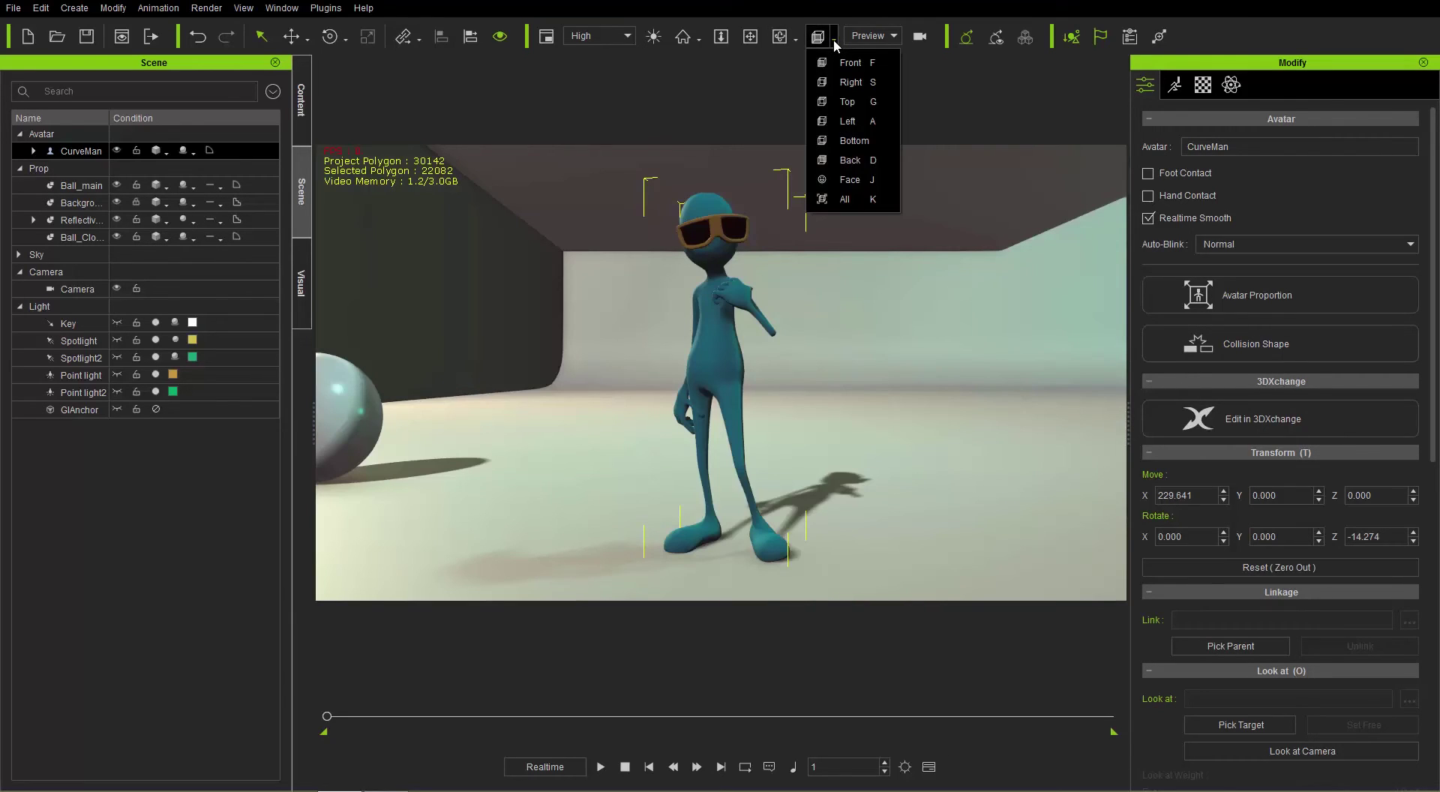
pyautogui.click(851, 82)
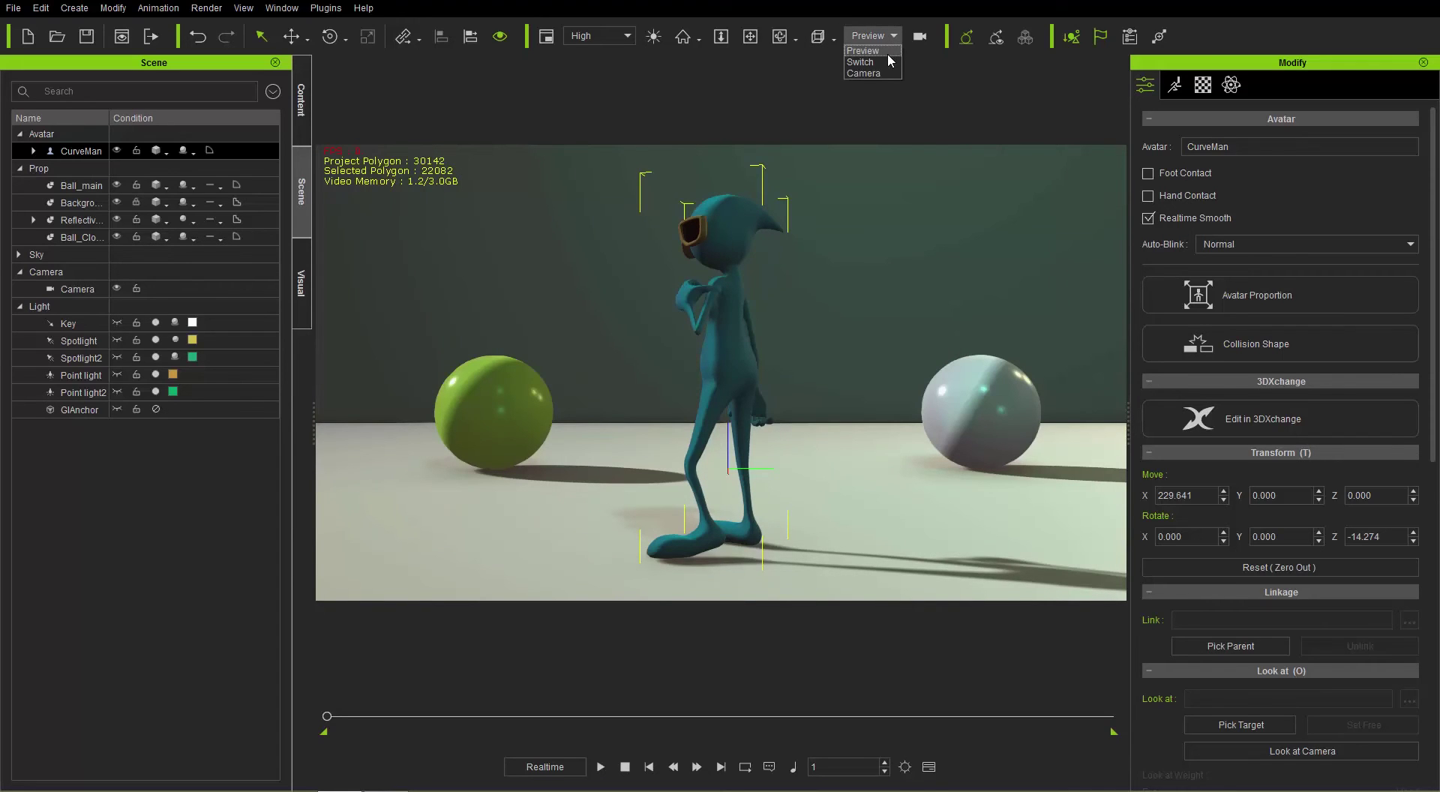
pyautogui.click(834, 39)
pyautogui.click(857, 98)
pyautogui.click(835, 39)
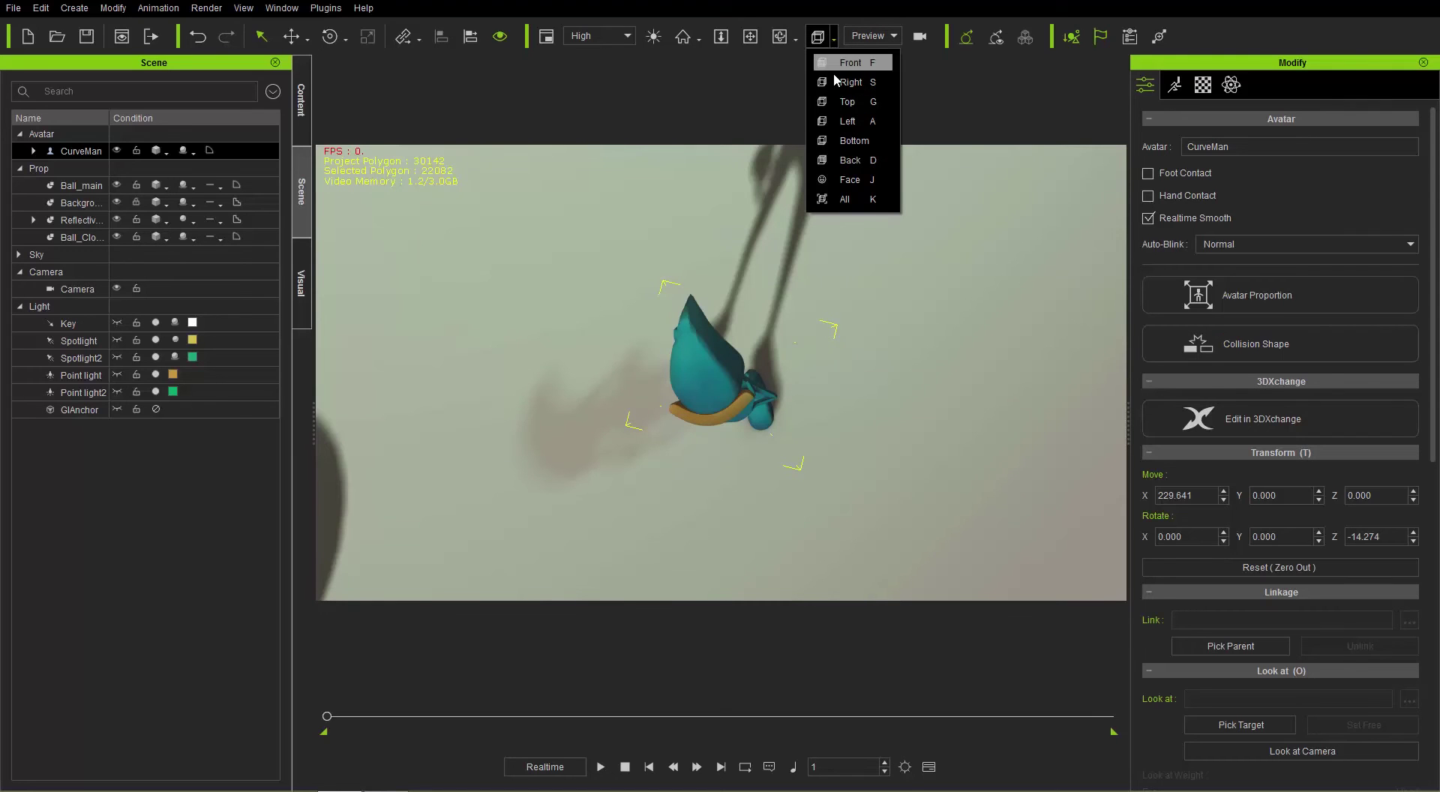
pyautogui.click(849, 122)
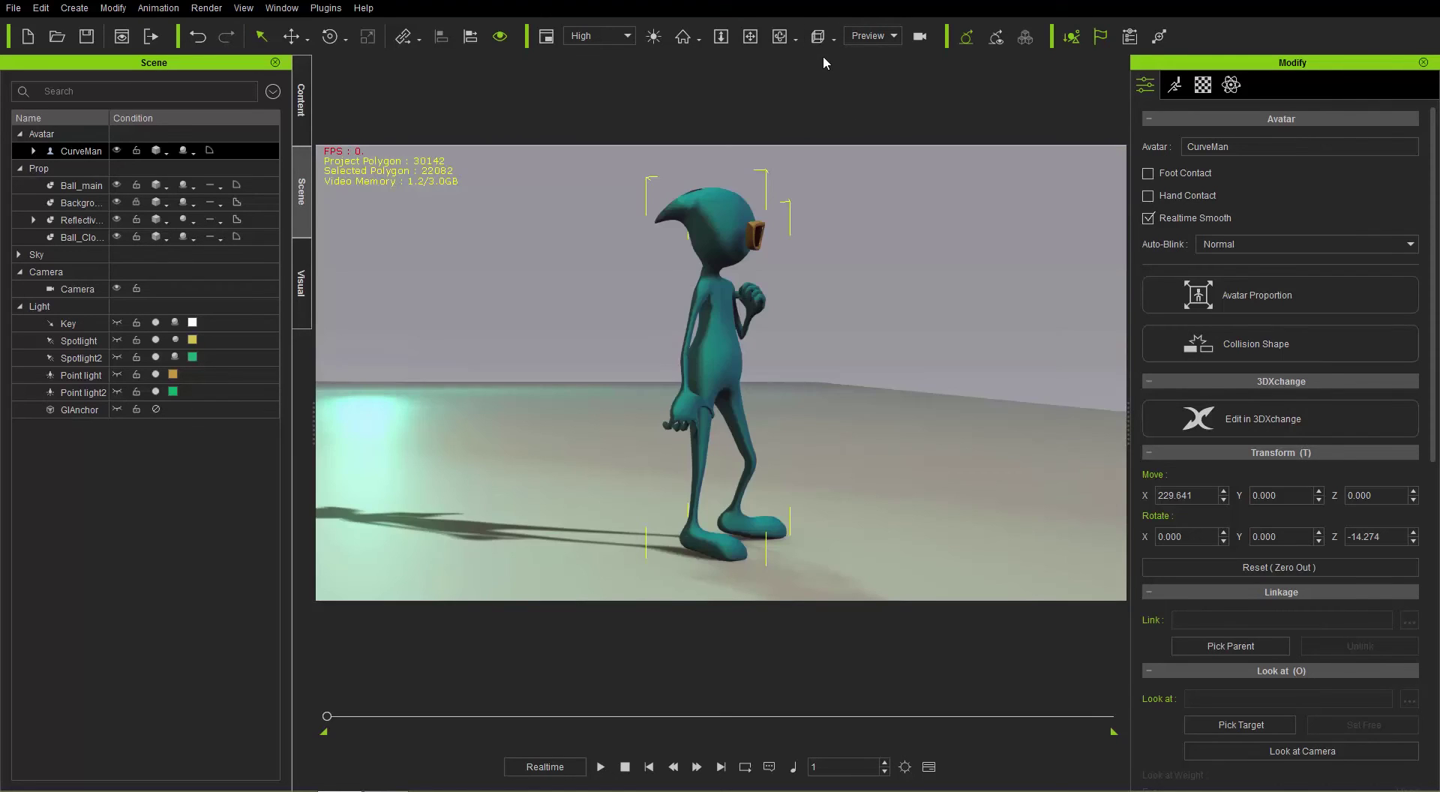
# Step: View CurveMan from the Back and Face presets, then frame All of the scene
pyautogui.click(833, 42)
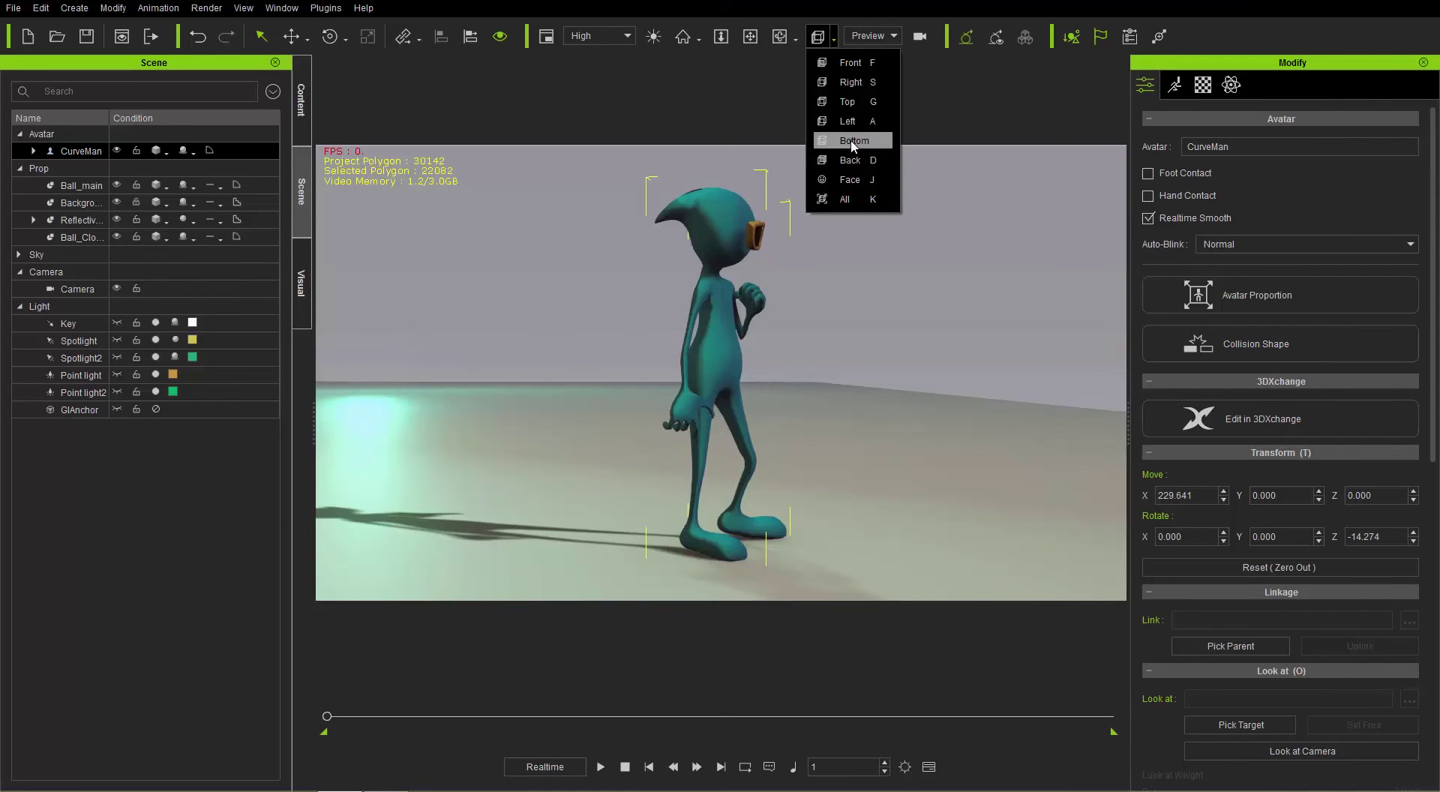
pyautogui.click(857, 162)
pyautogui.click(834, 42)
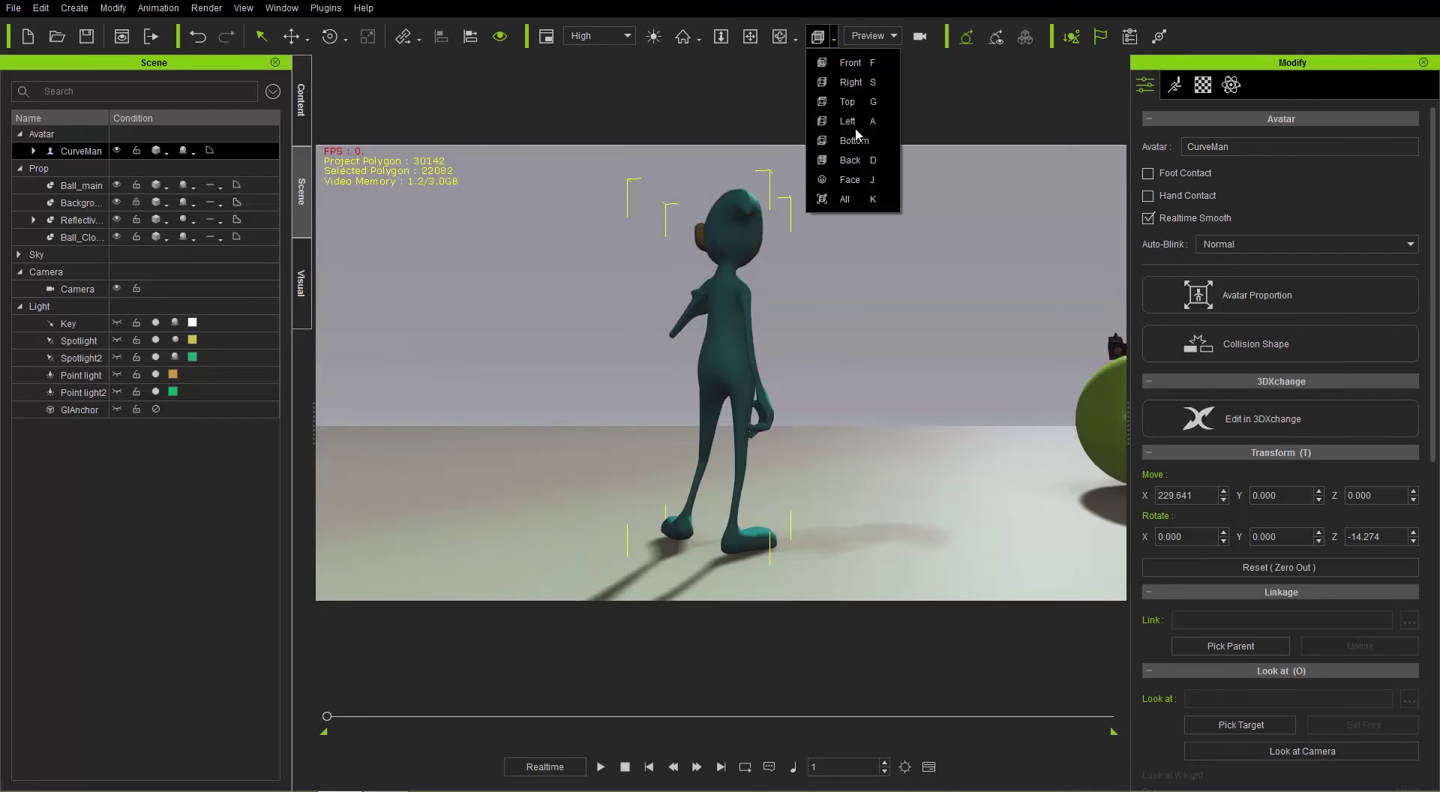
pyautogui.click(854, 180)
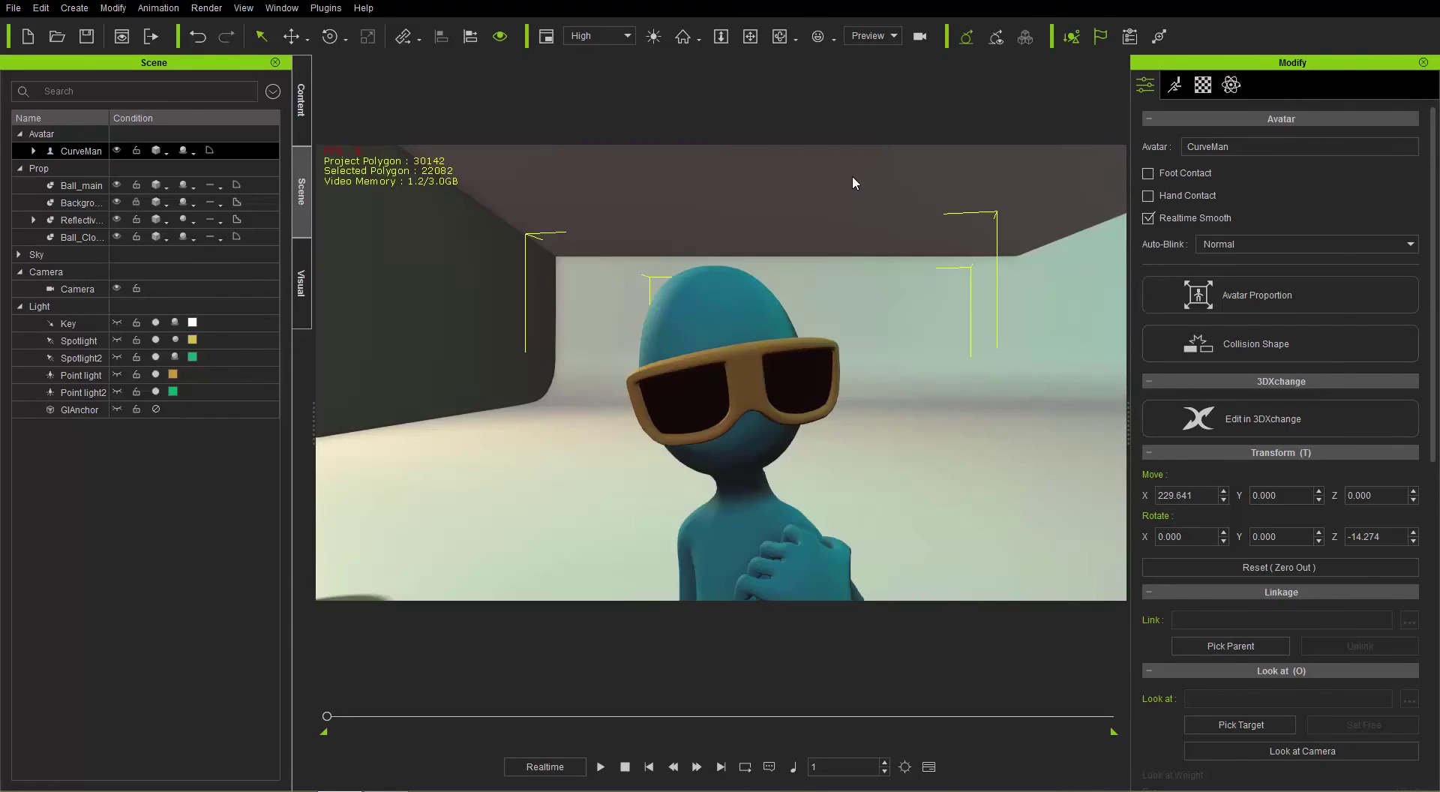
pyautogui.click(834, 43)
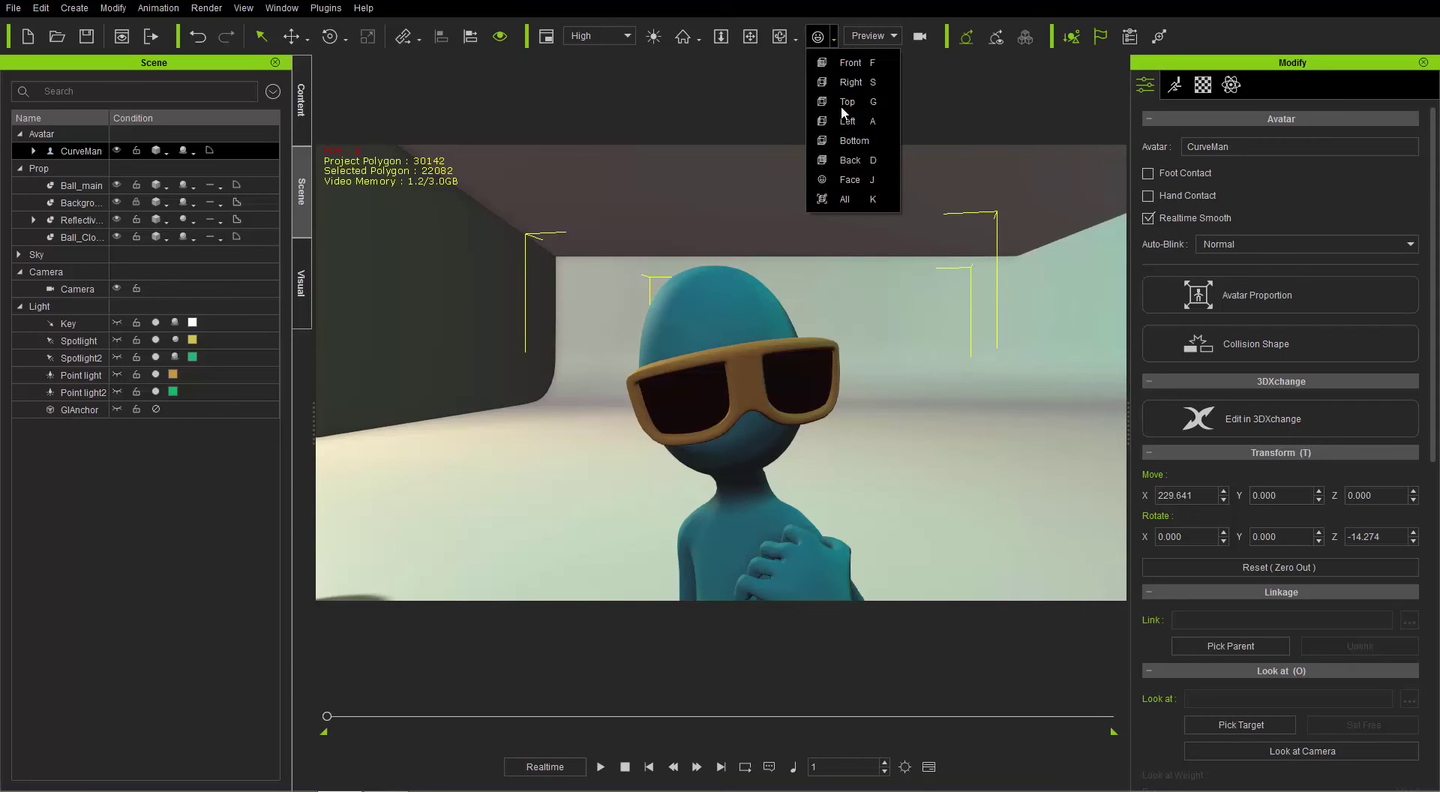
pyautogui.click(855, 199)
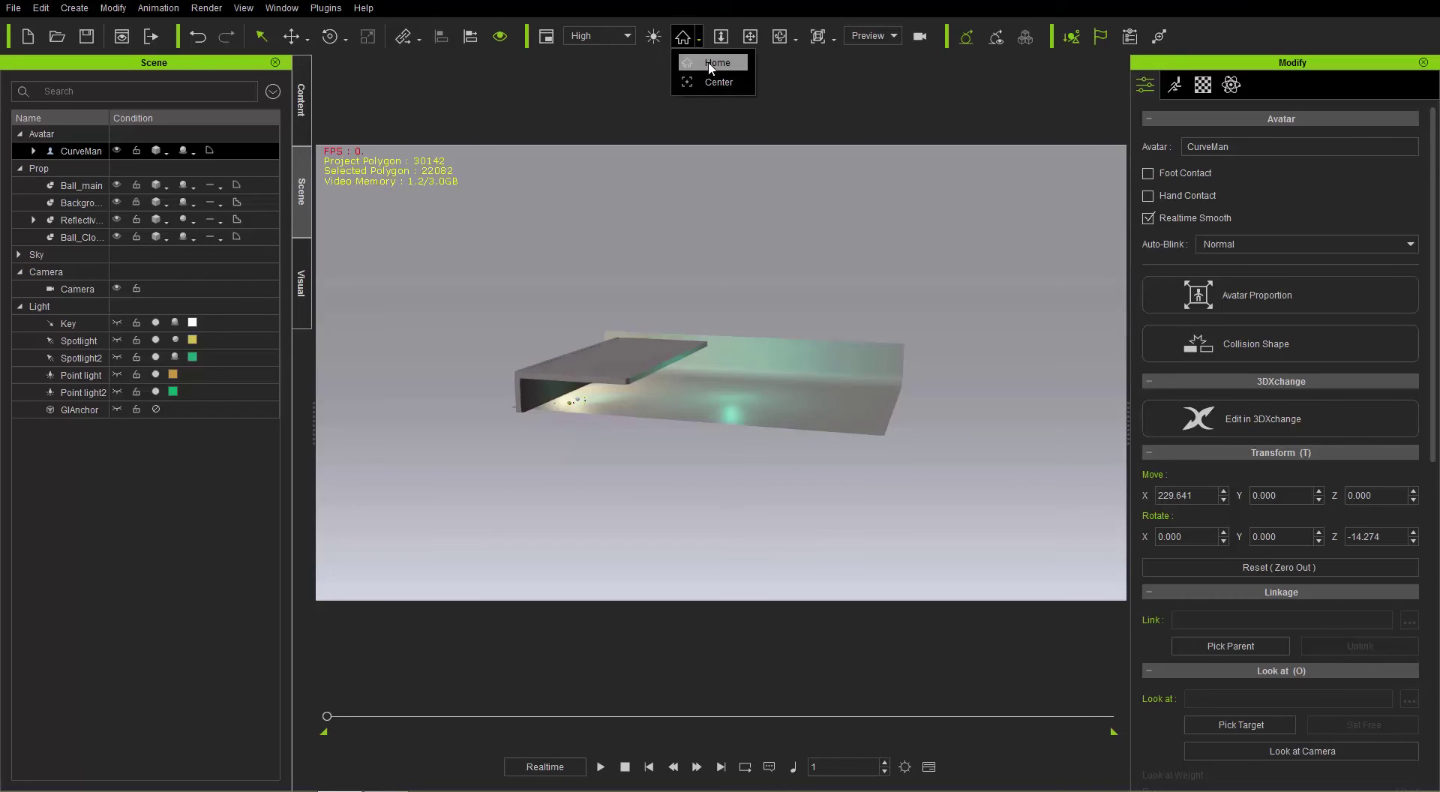
# Step: Return to the Home view and toggle the floor grid on and off
pyautogui.click(711, 64)
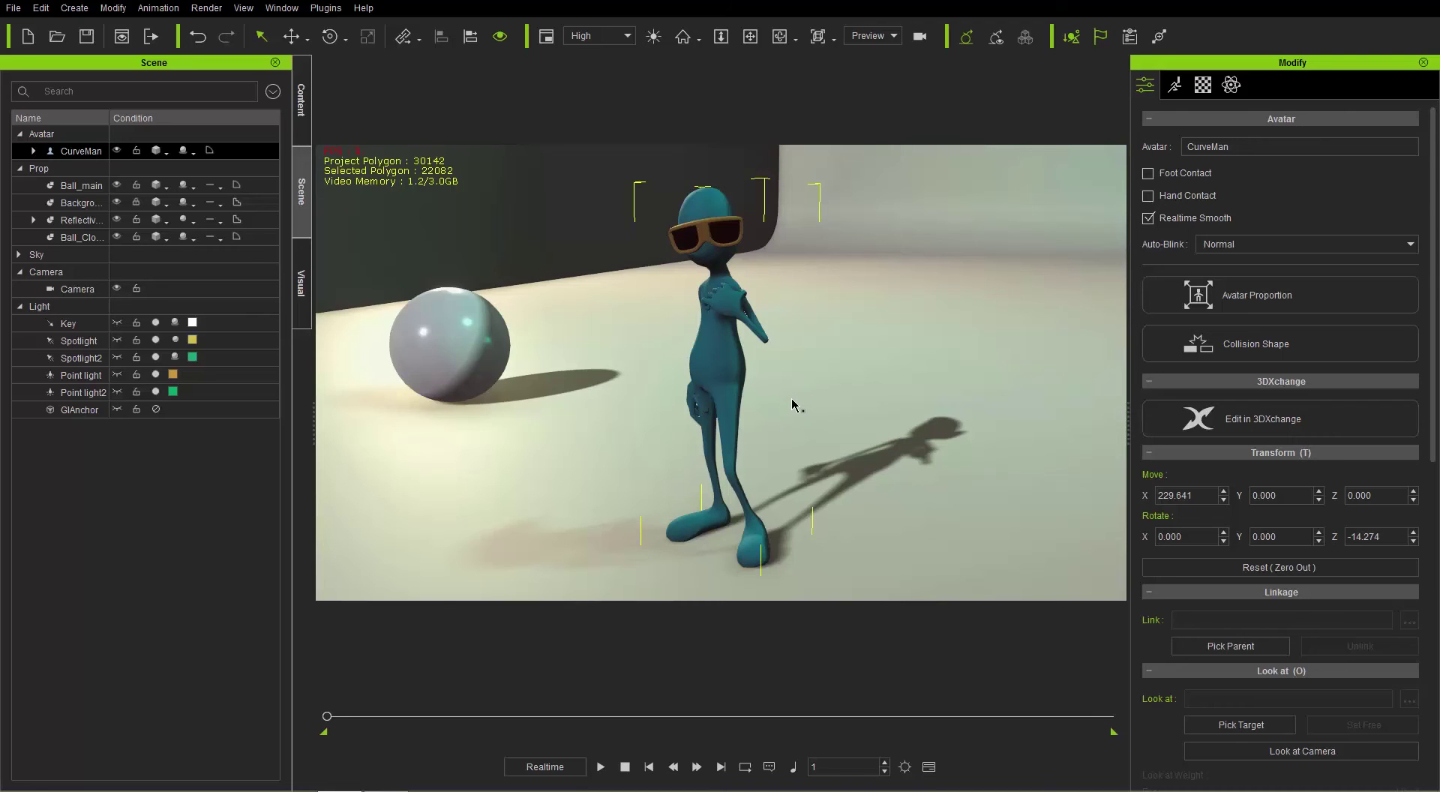
pyautogui.press('g')
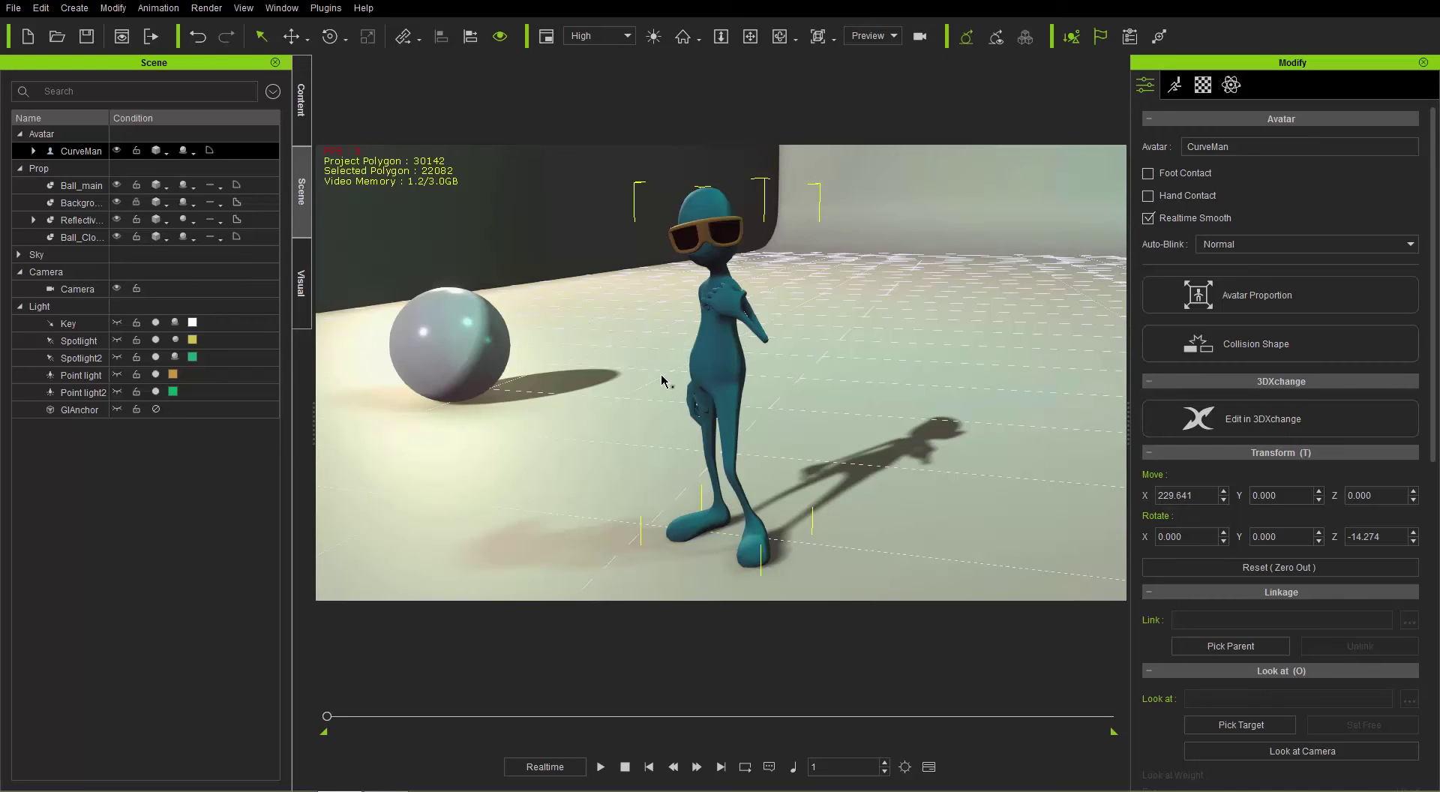
pyautogui.press('g')
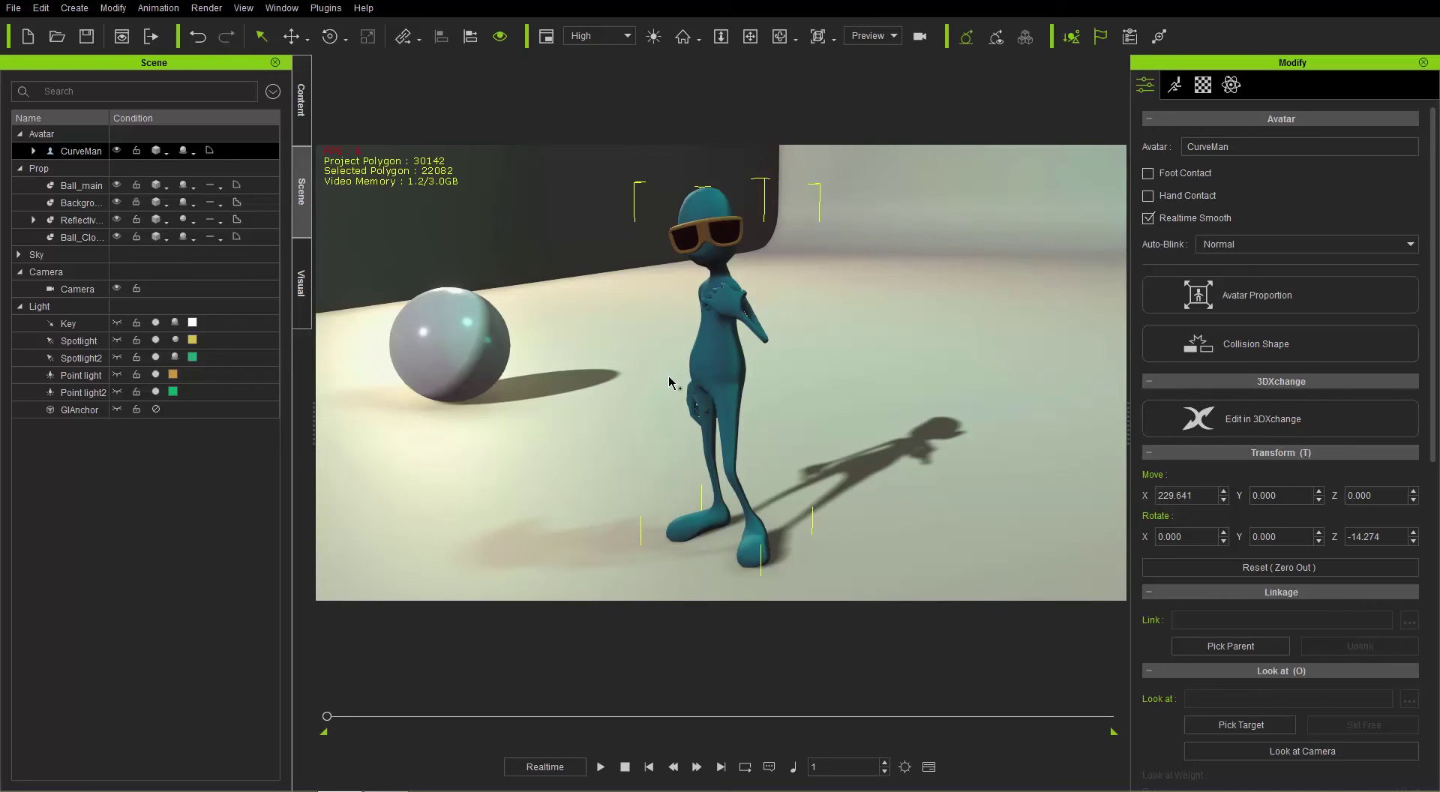
# Step: Center the camera, orbit for a wider side view, reframe, then return to Home
pyautogui.click(700, 39)
pyautogui.click(718, 82)
pyautogui.moveTo(921, 435); pyautogui.dragTo(623, 353, button='right')
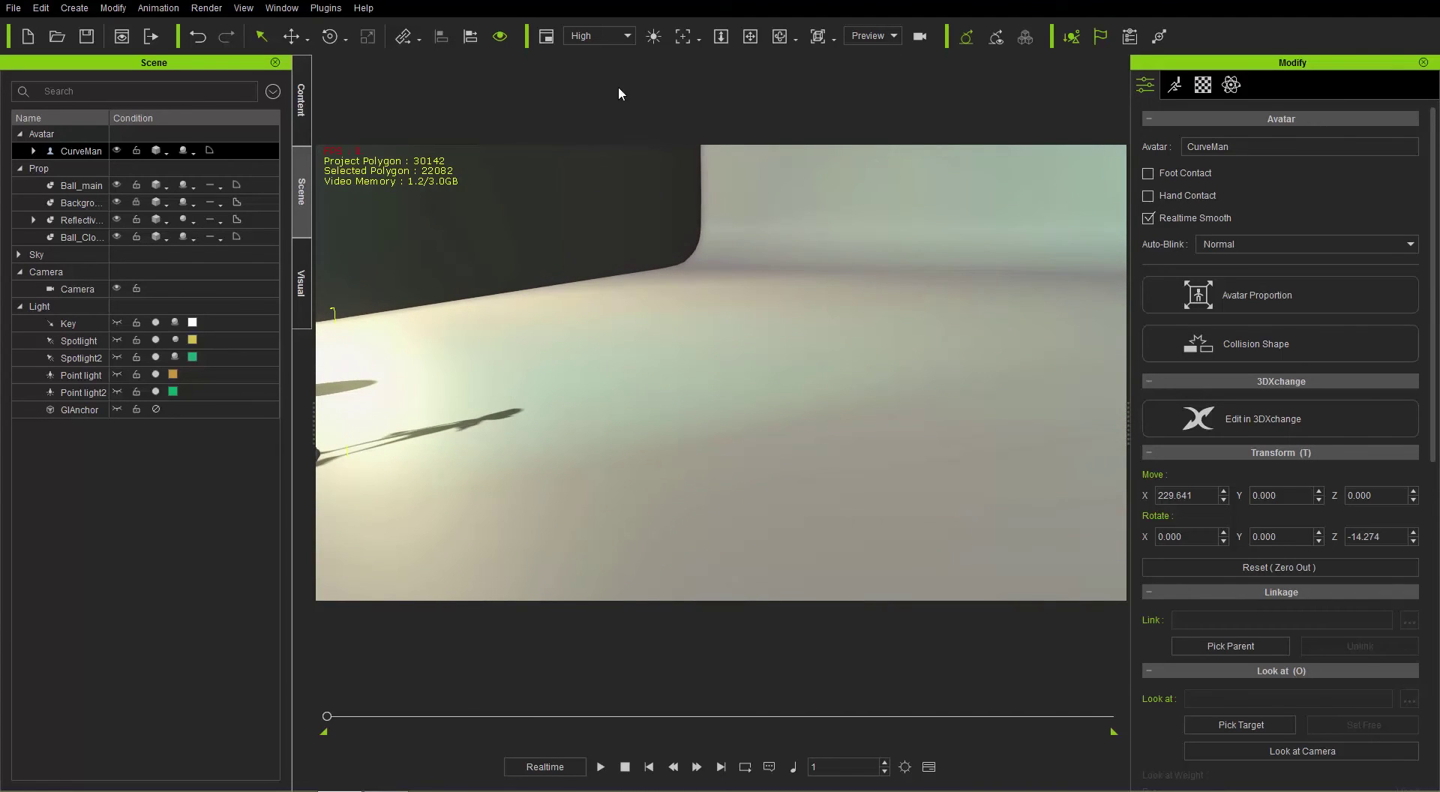
pyautogui.click(702, 39)
pyautogui.click(709, 81)
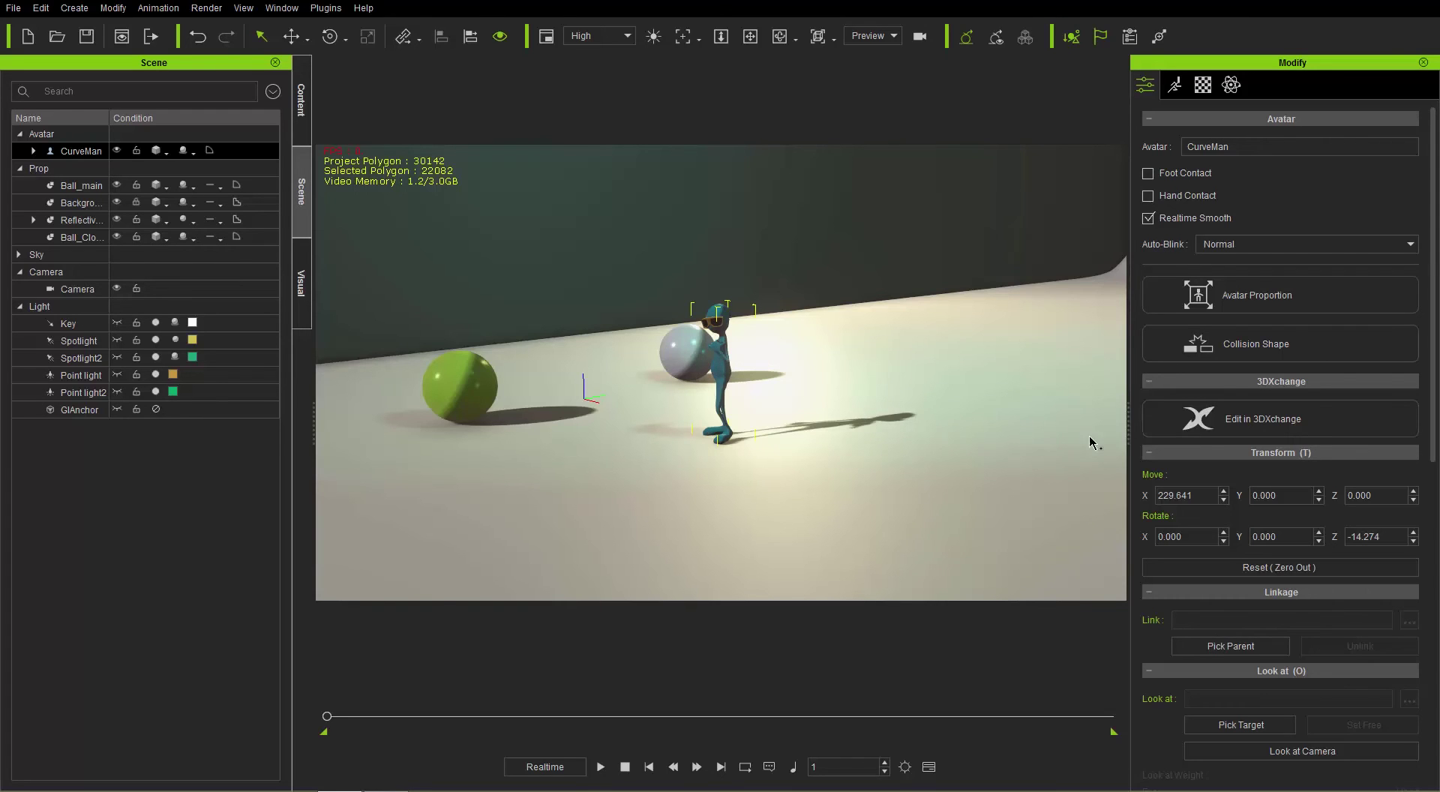
pyautogui.click(701, 39)
pyautogui.click(712, 63)
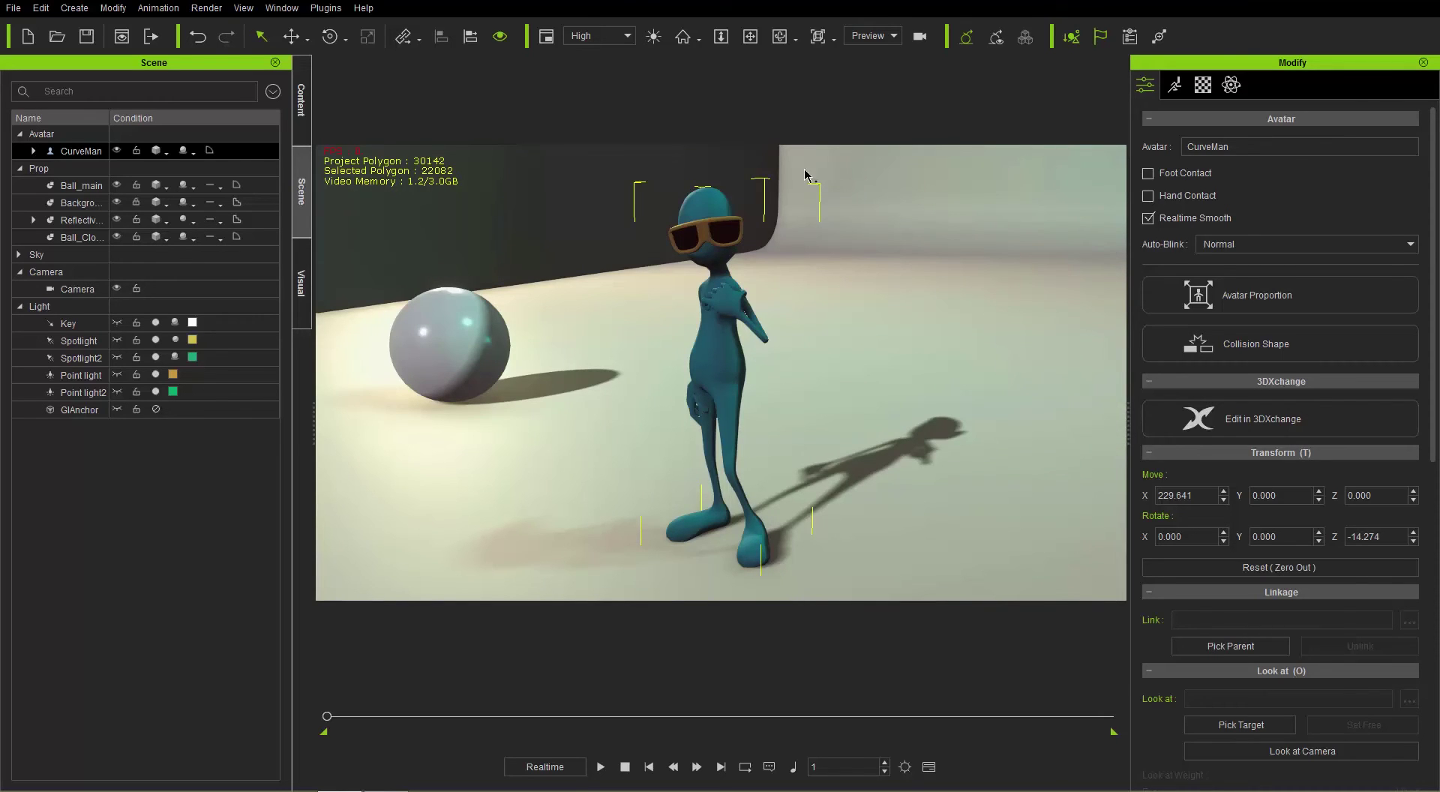
# Step: Open the Frame Selected view list and close it without choosing a view
pyautogui.click(835, 39)
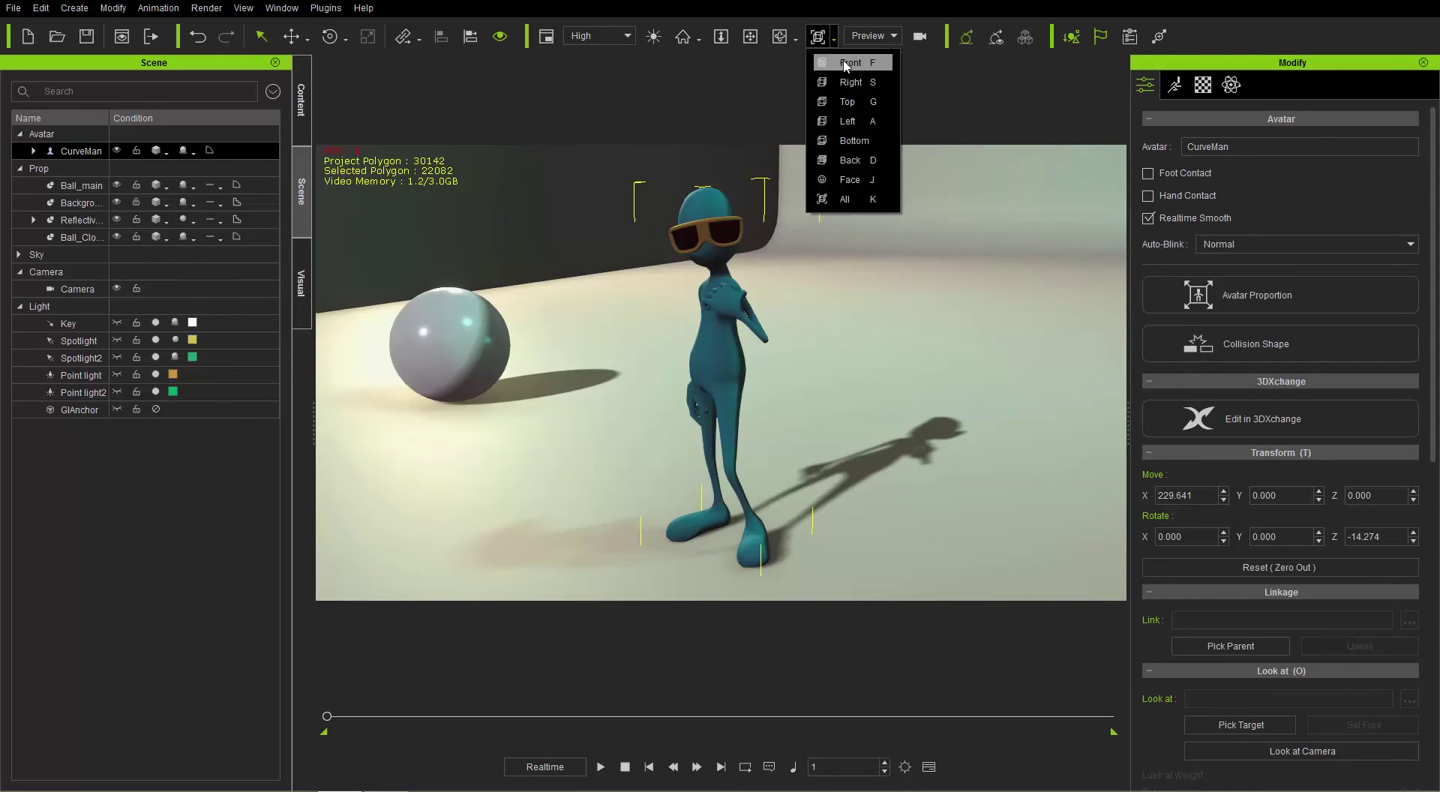
pyautogui.click(847, 3)
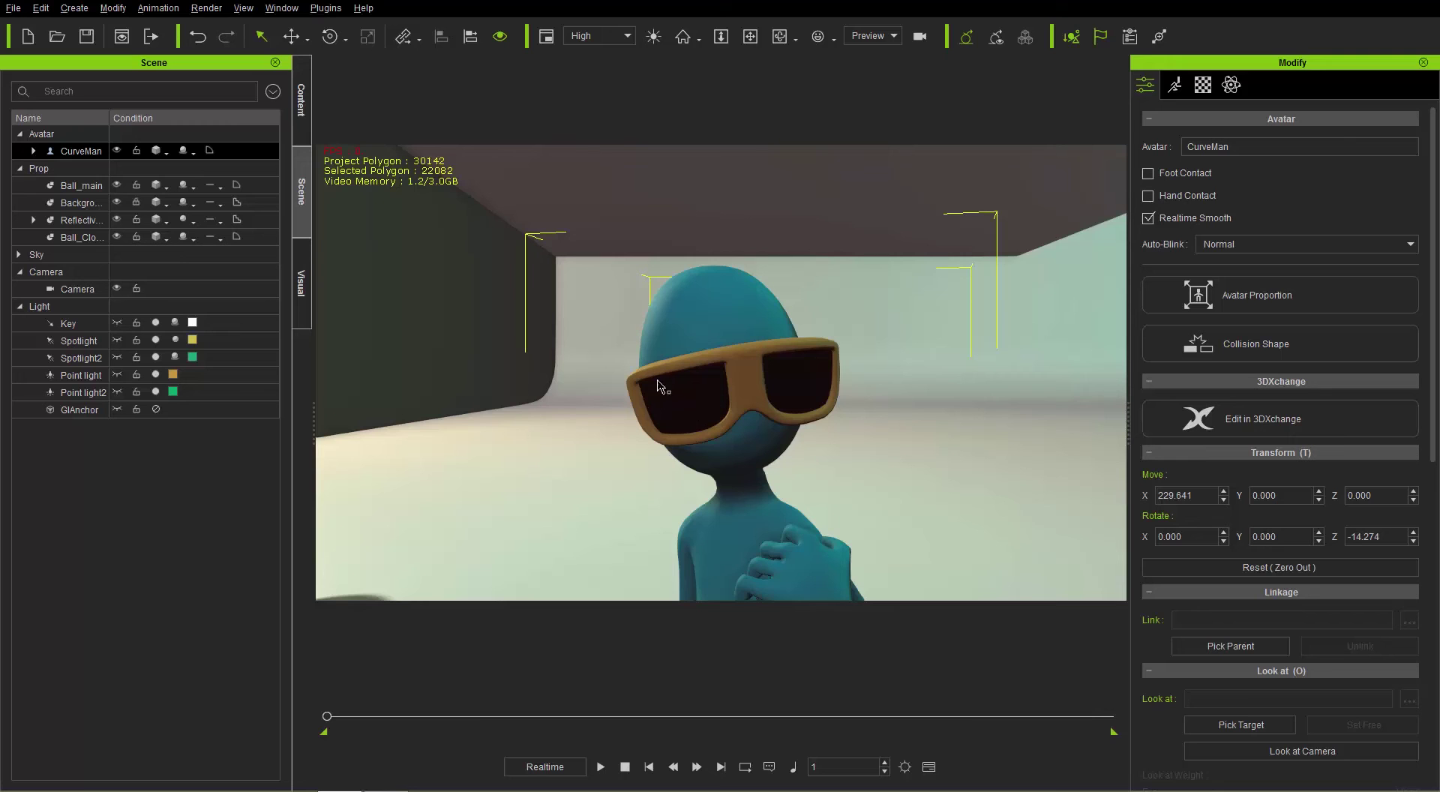
# Step: Zoom out from the face close-up and pan until CurveMan and both spheres are in view
pyautogui.scroll(-5, 679, 434)
pyautogui.scroll(-4, 679, 434)
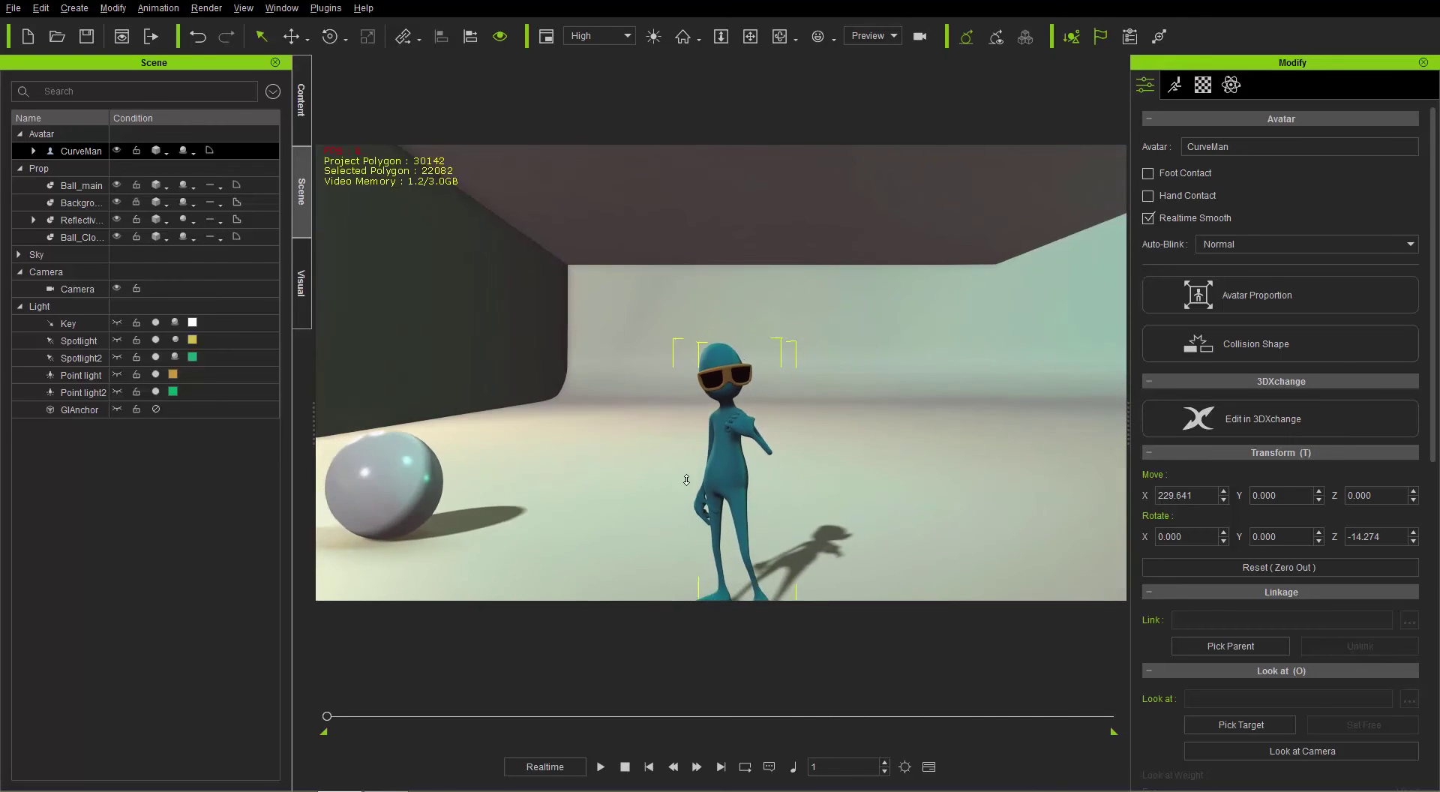
pyautogui.moveTo(679, 434); pyautogui.dragTo(766, 437, button='middle')
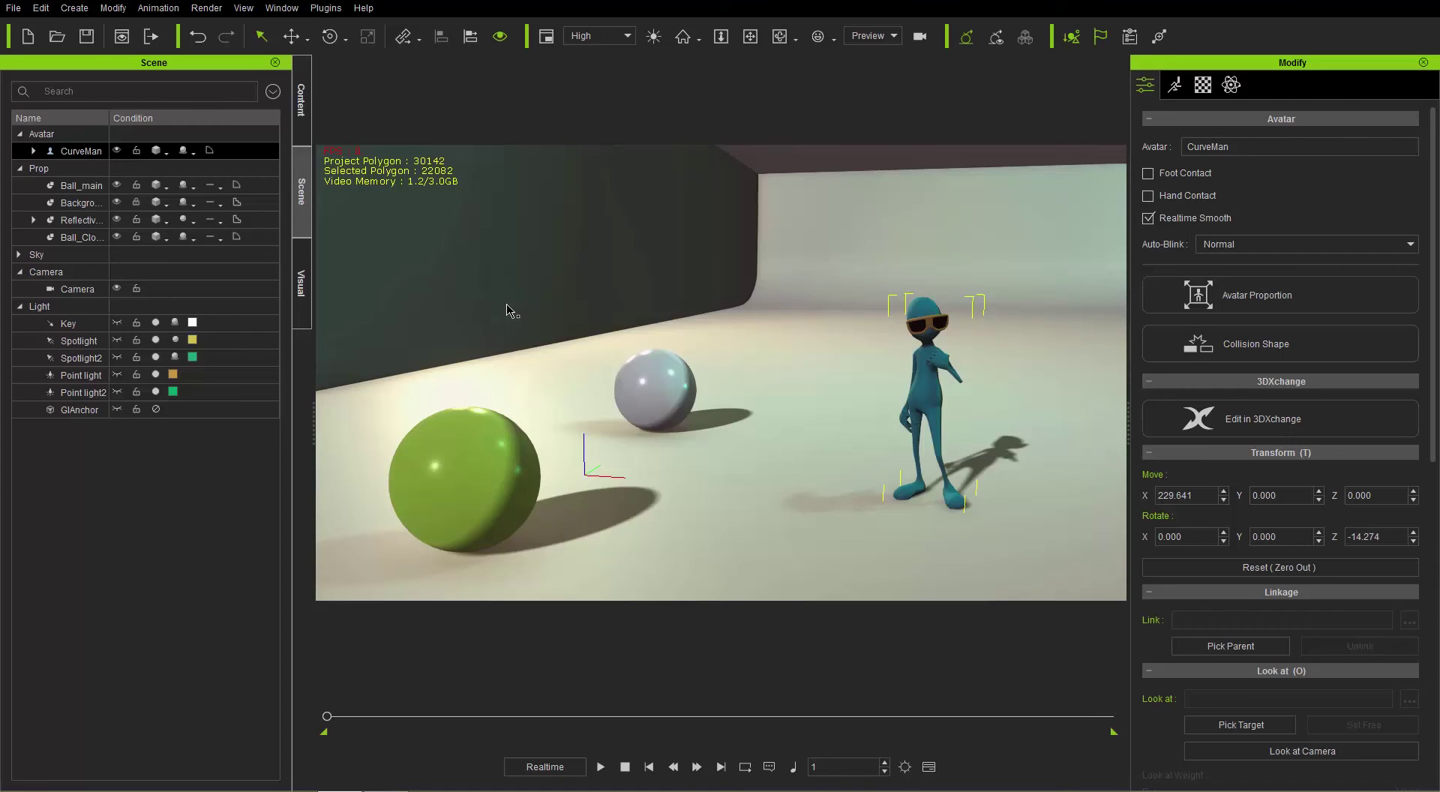
pyautogui.press('F12')
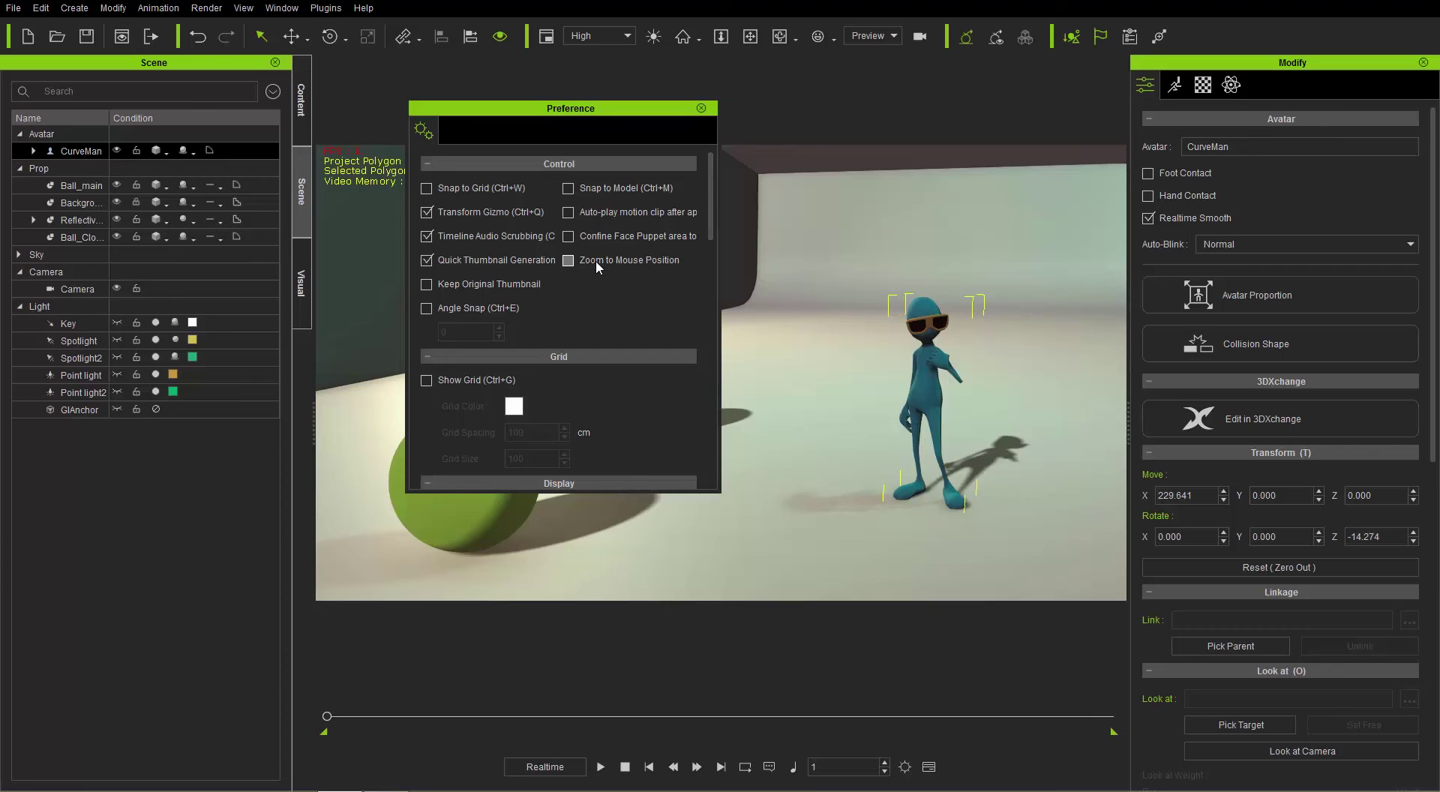
pyautogui.click(702, 108)
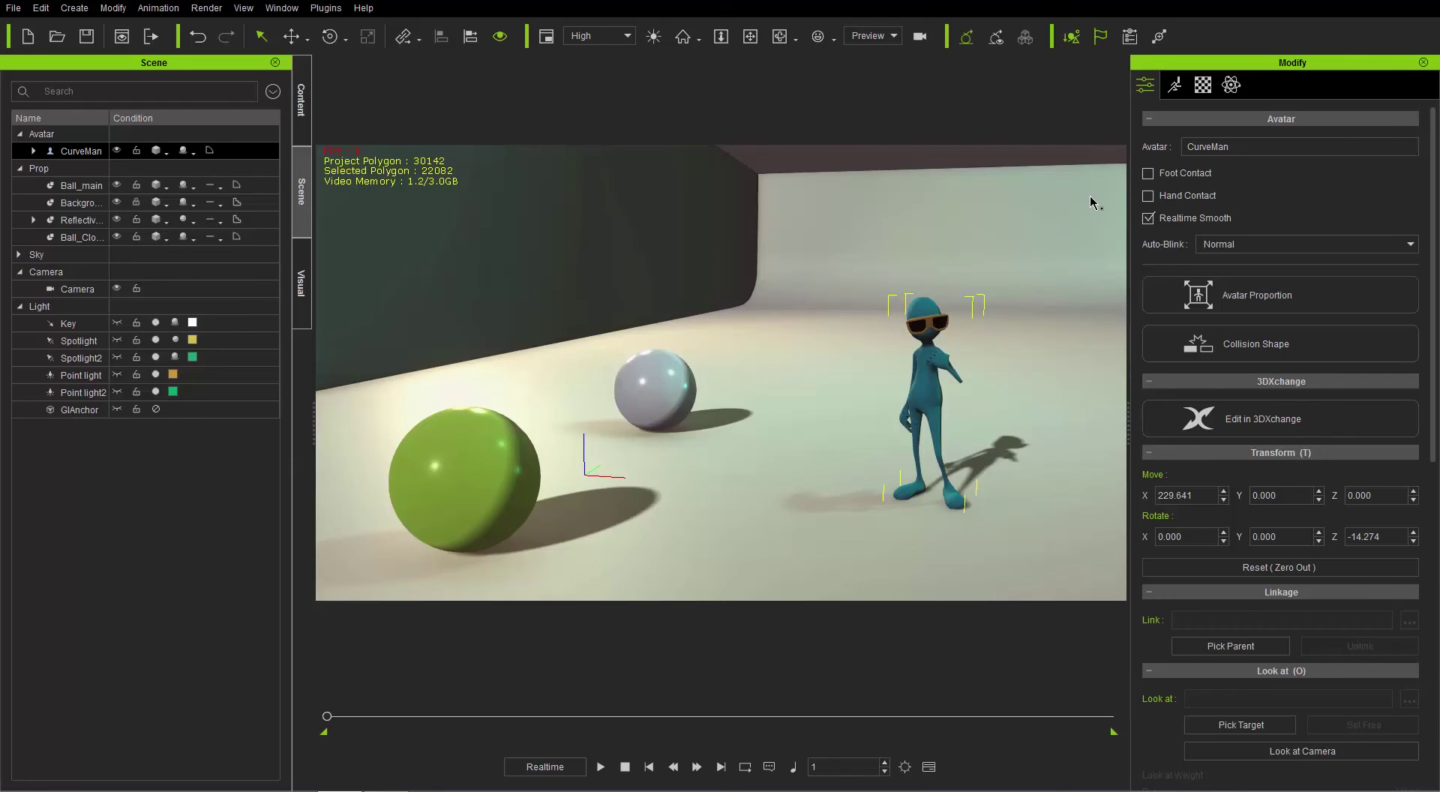
pyautogui.moveTo(588, 389); pyautogui.dragTo(632, 384, button='middle')
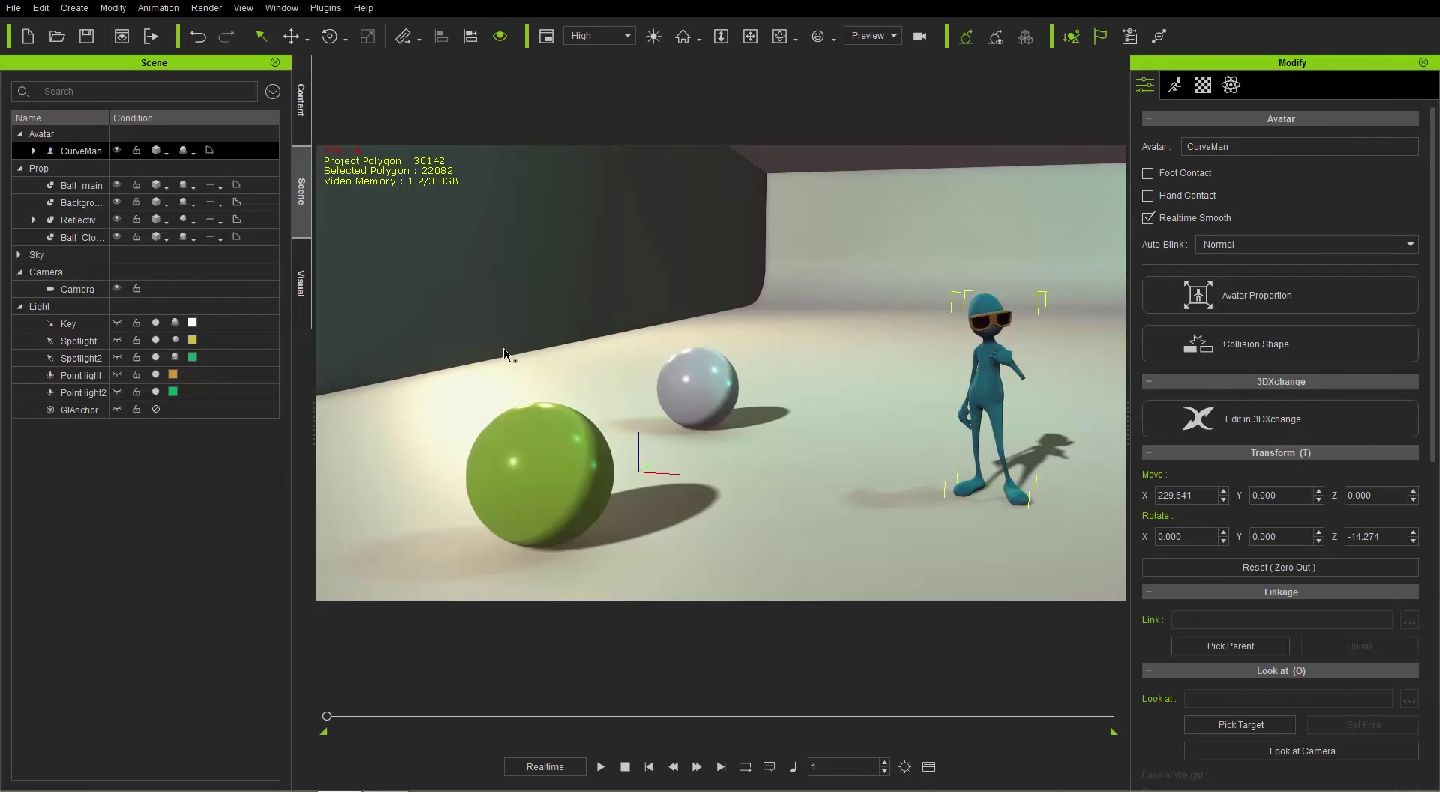
pyautogui.moveTo(798, 390); pyautogui.dragTo(812, 378, button='middle')
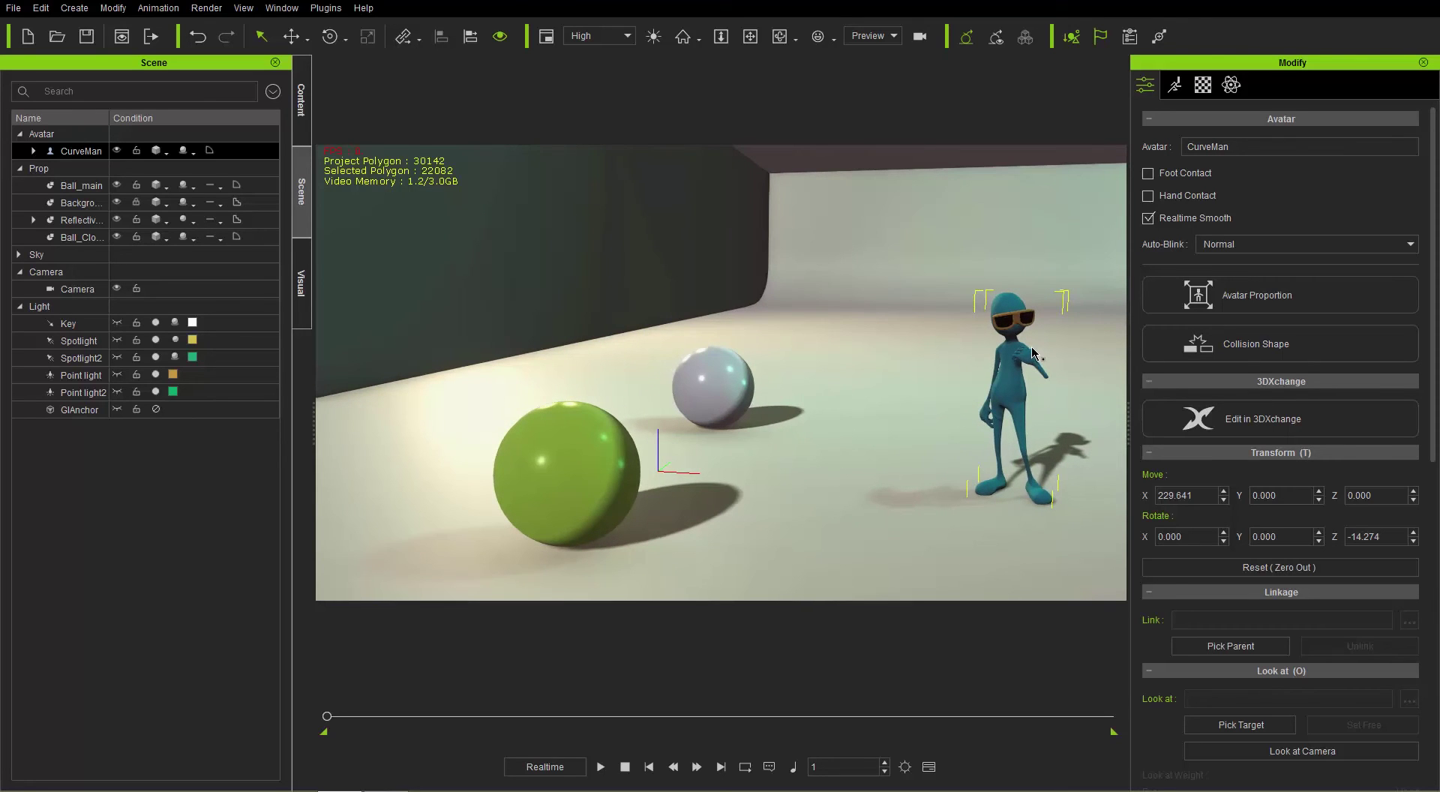
pyautogui.scroll(4, 1033, 352)
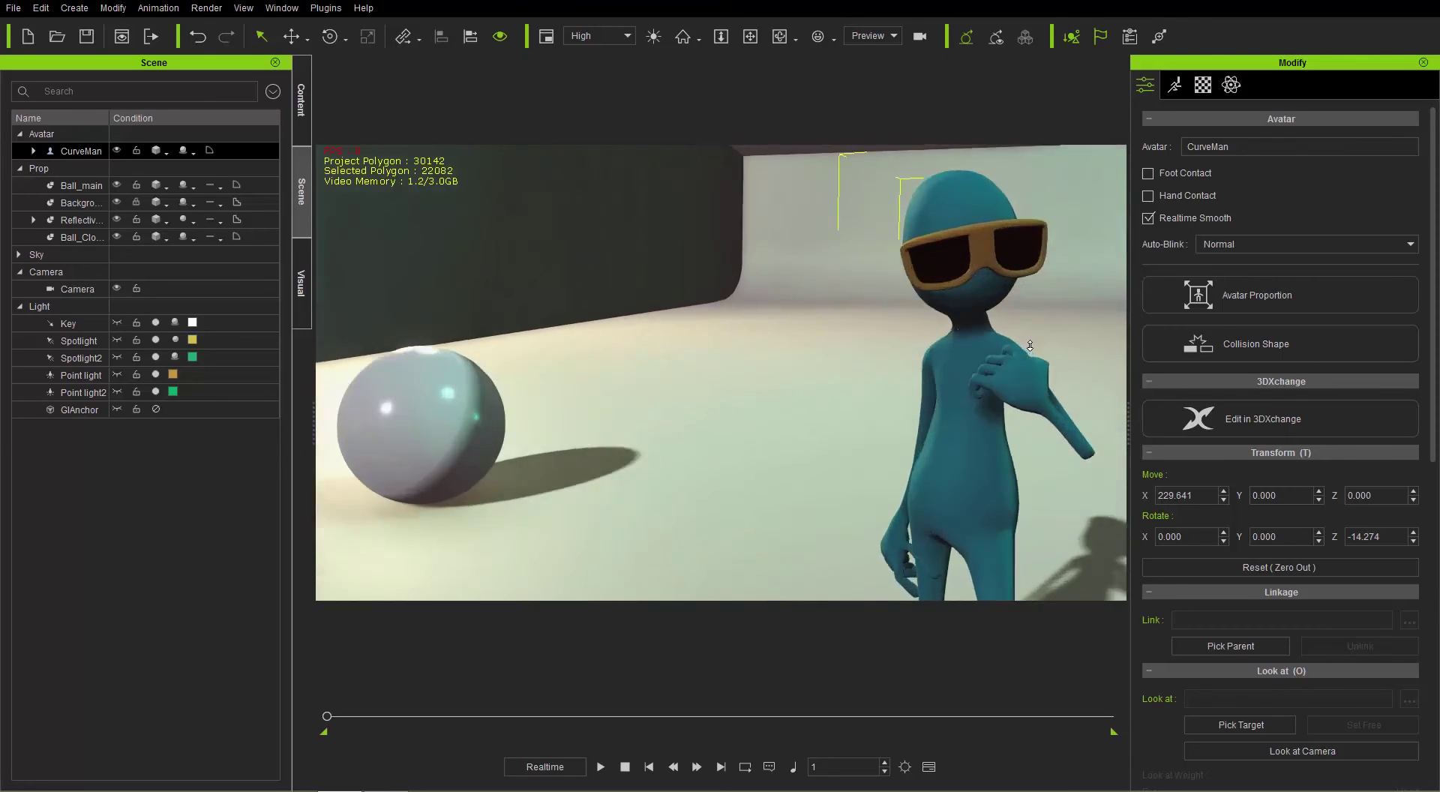
pyautogui.scroll(-10, 1030, 345)
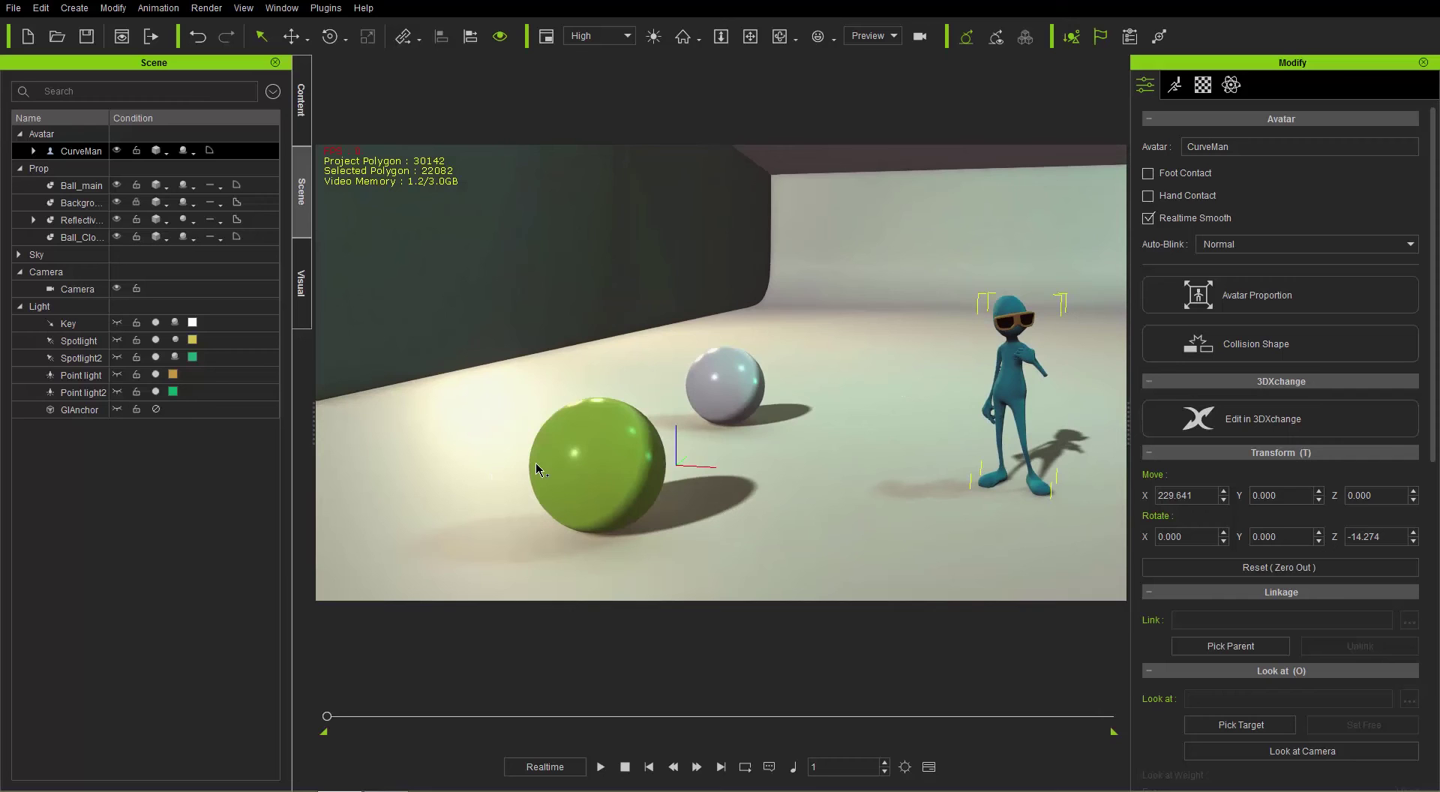
pyautogui.scroll(10, 526, 465)
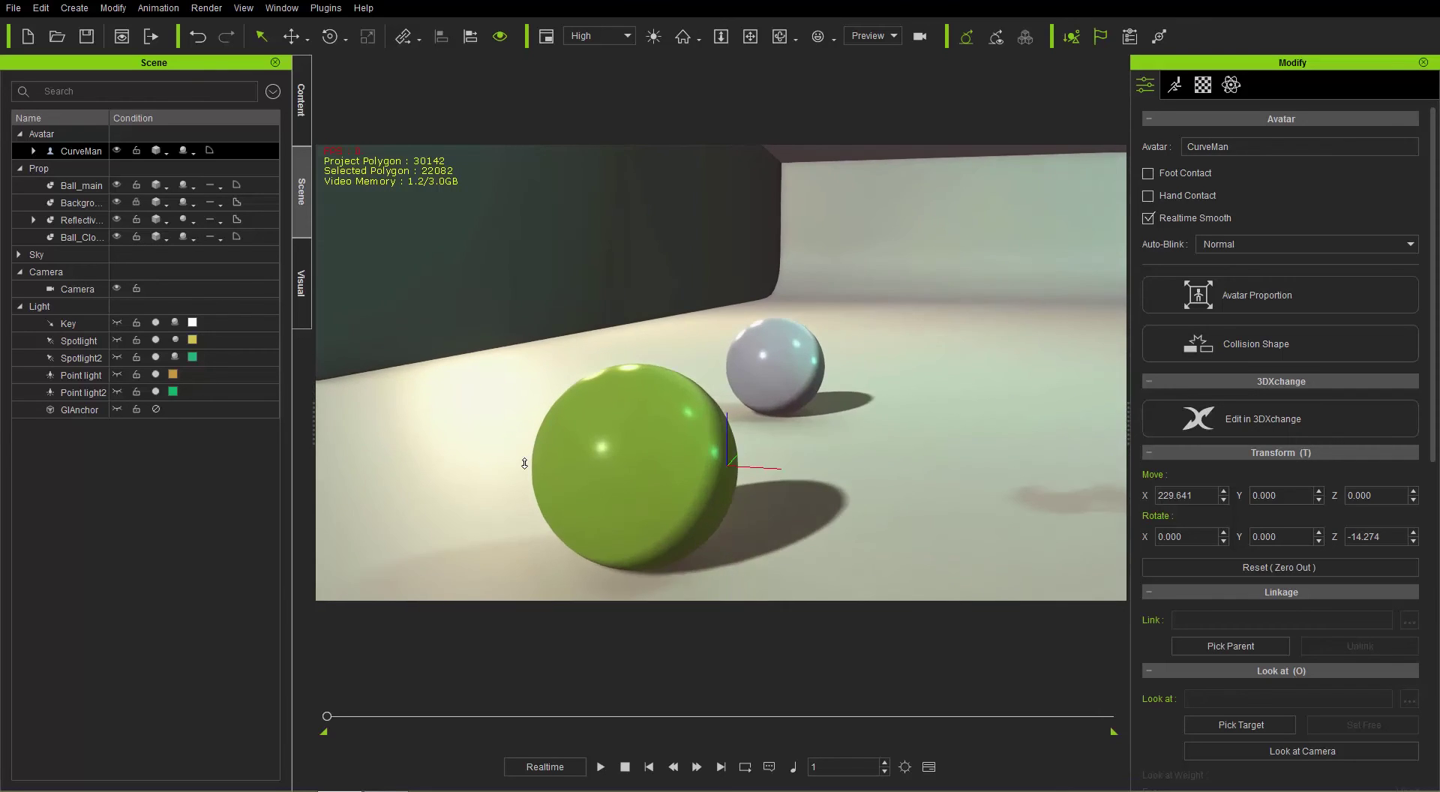
pyautogui.scroll(-10, 525, 465)
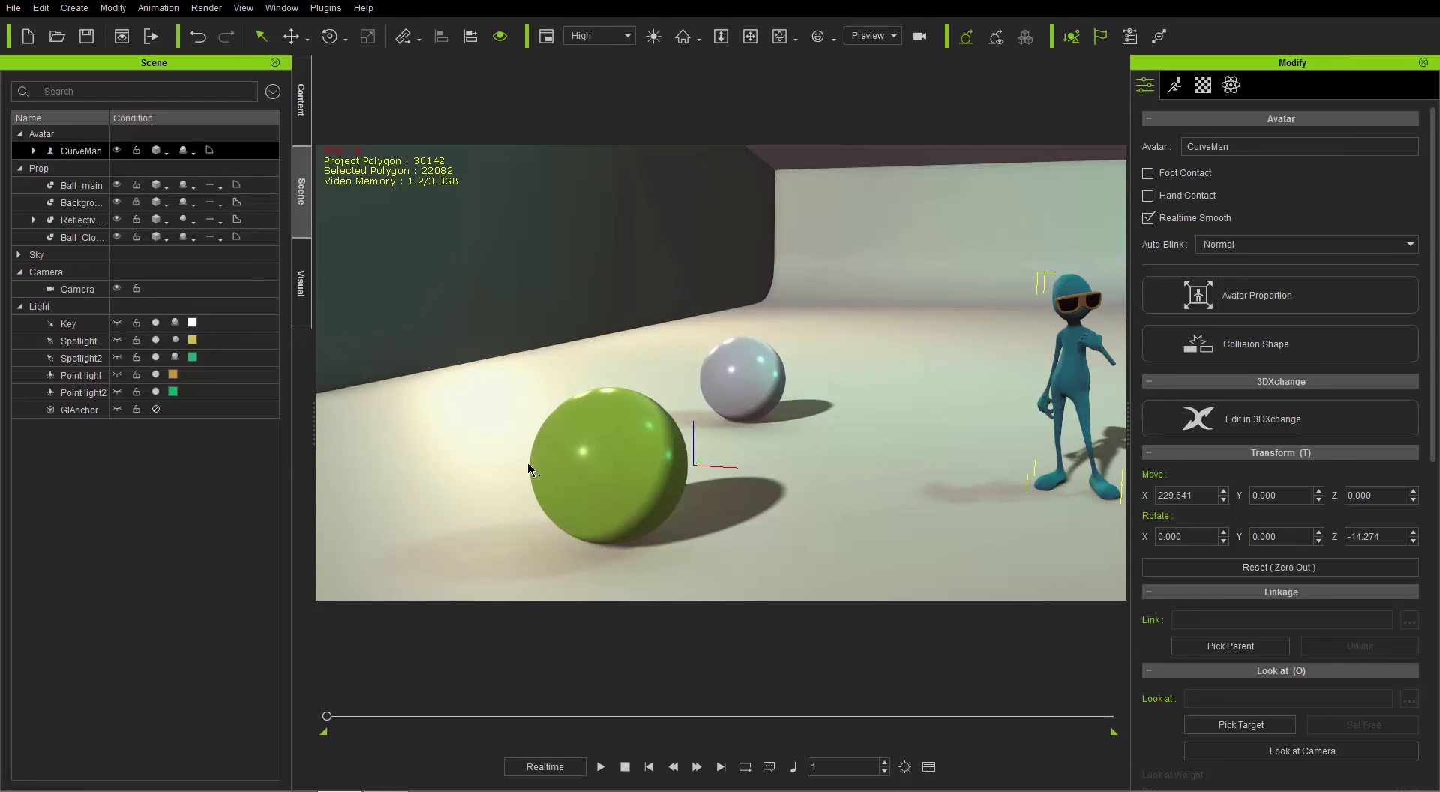
# Step: In Preferences (F9), uncheck Zoom to Mouse Position under Control and close the dialog
pyautogui.press('F9')
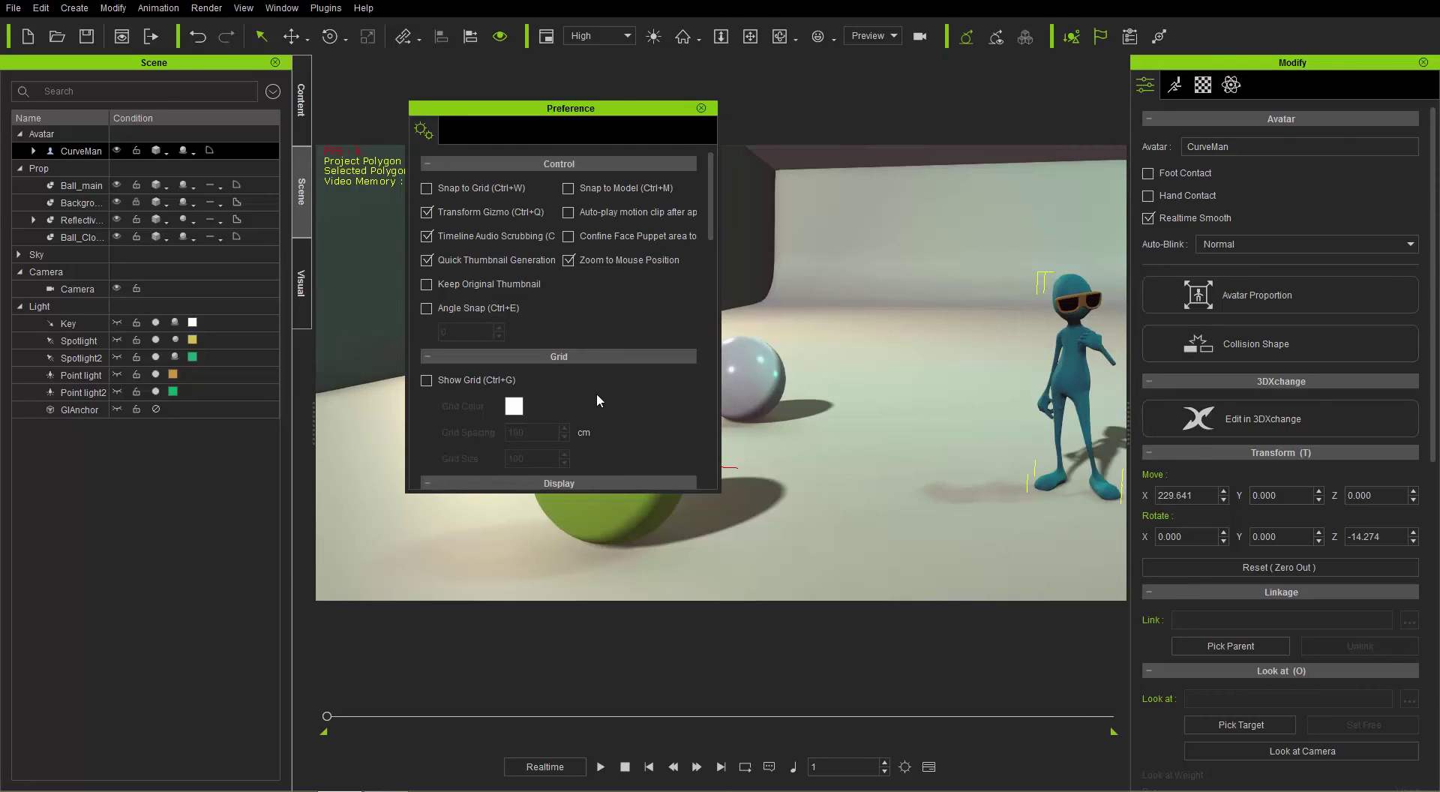
pyautogui.click(615, 258)
pyautogui.click(702, 108)
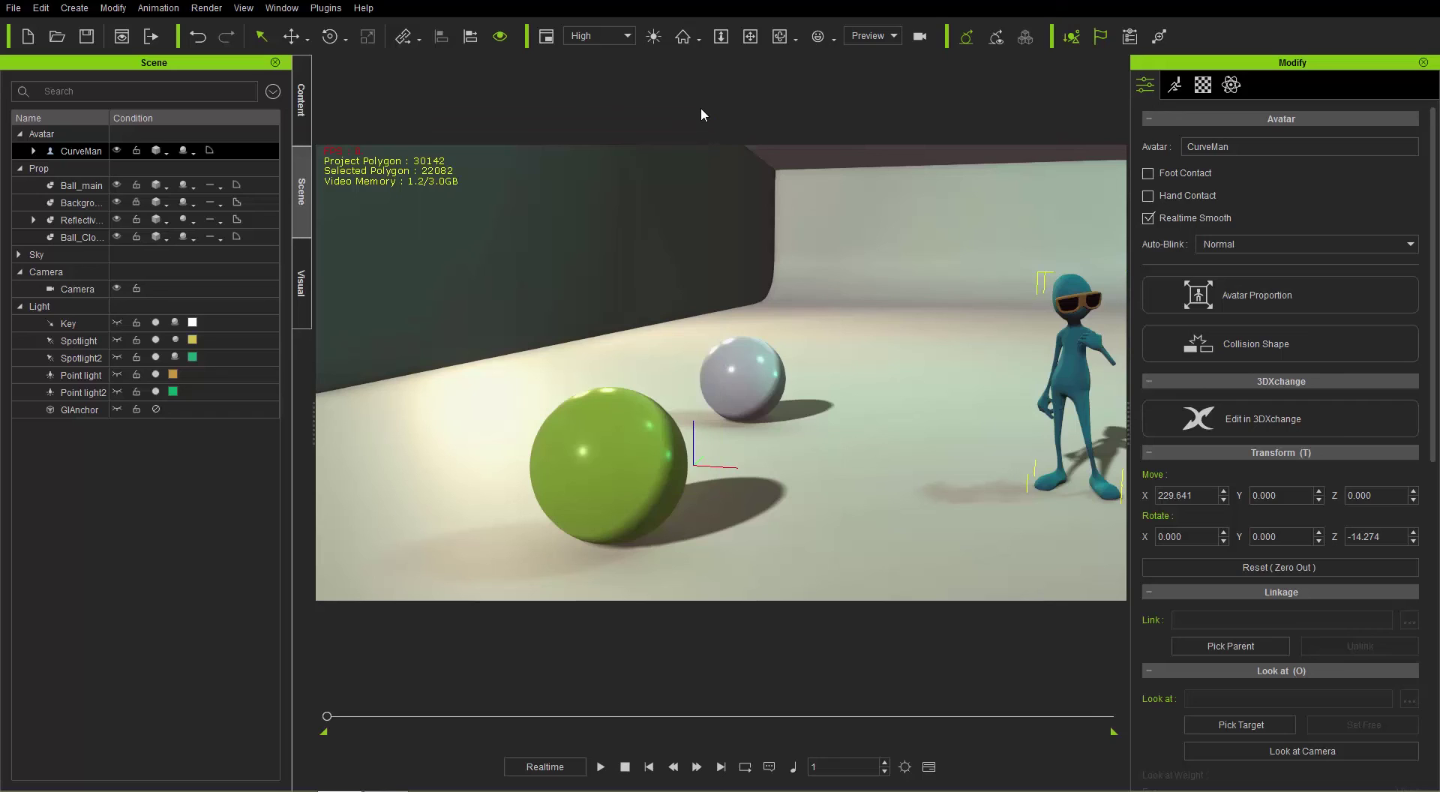
pyautogui.click(546, 37)
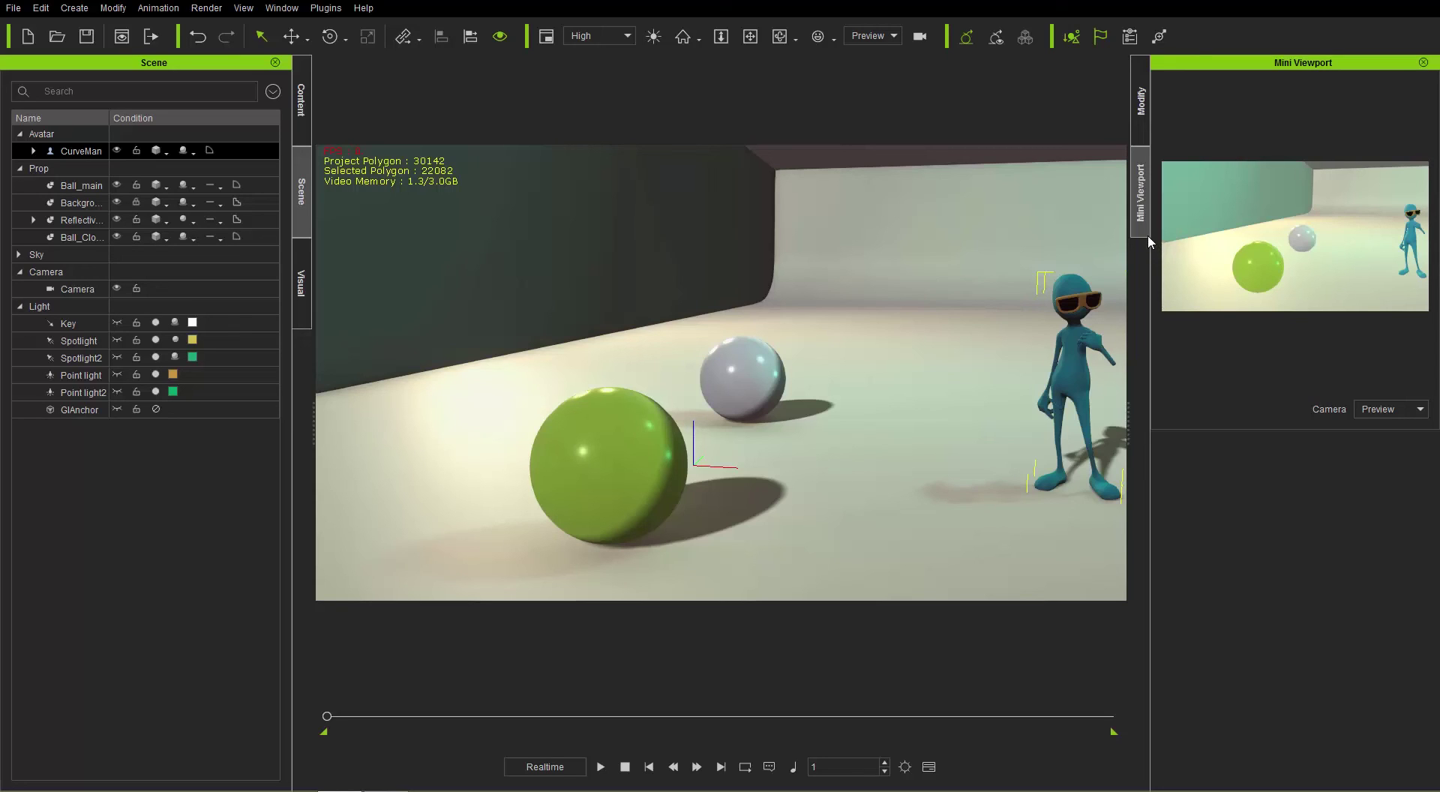
pyautogui.click(1424, 63)
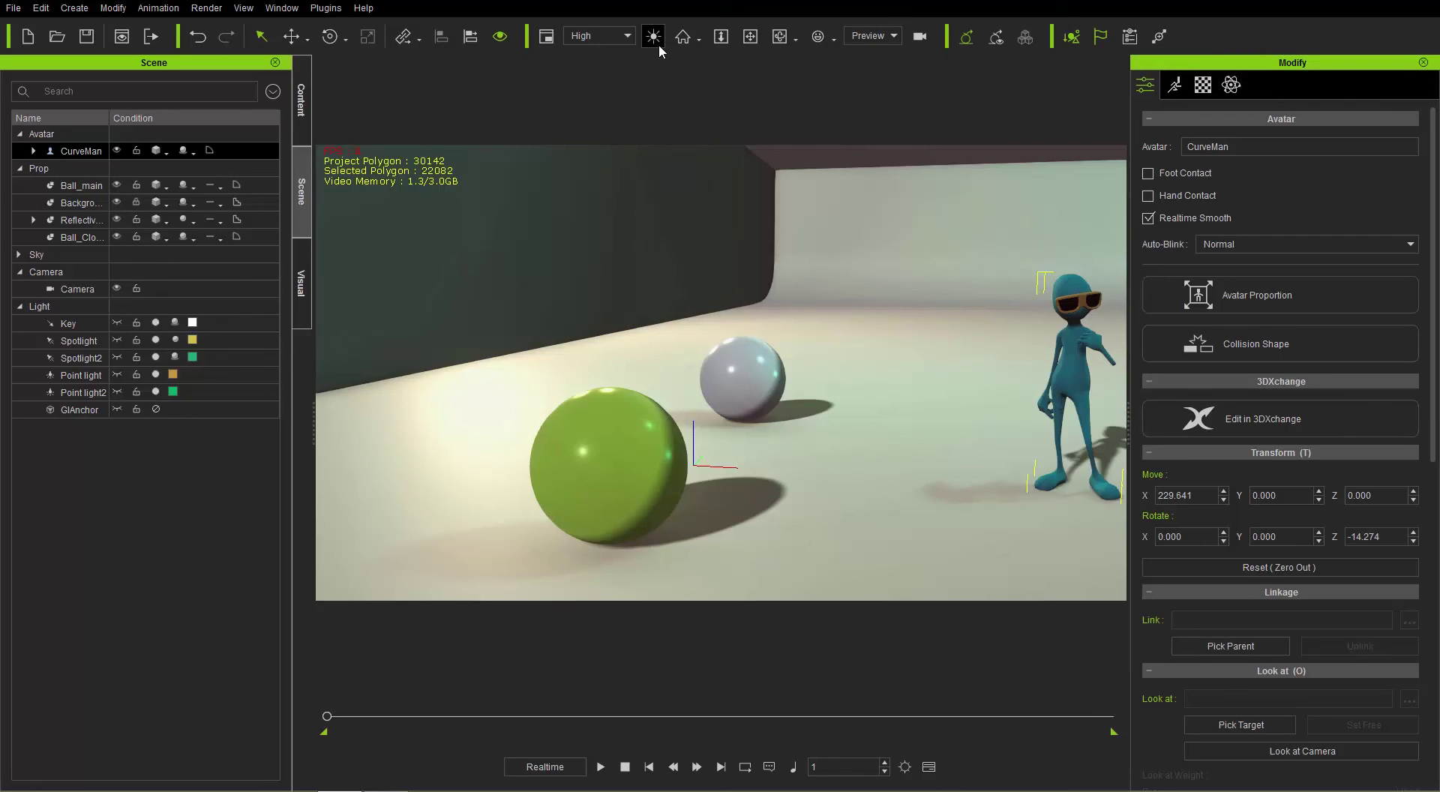
pyautogui.click(629, 35)
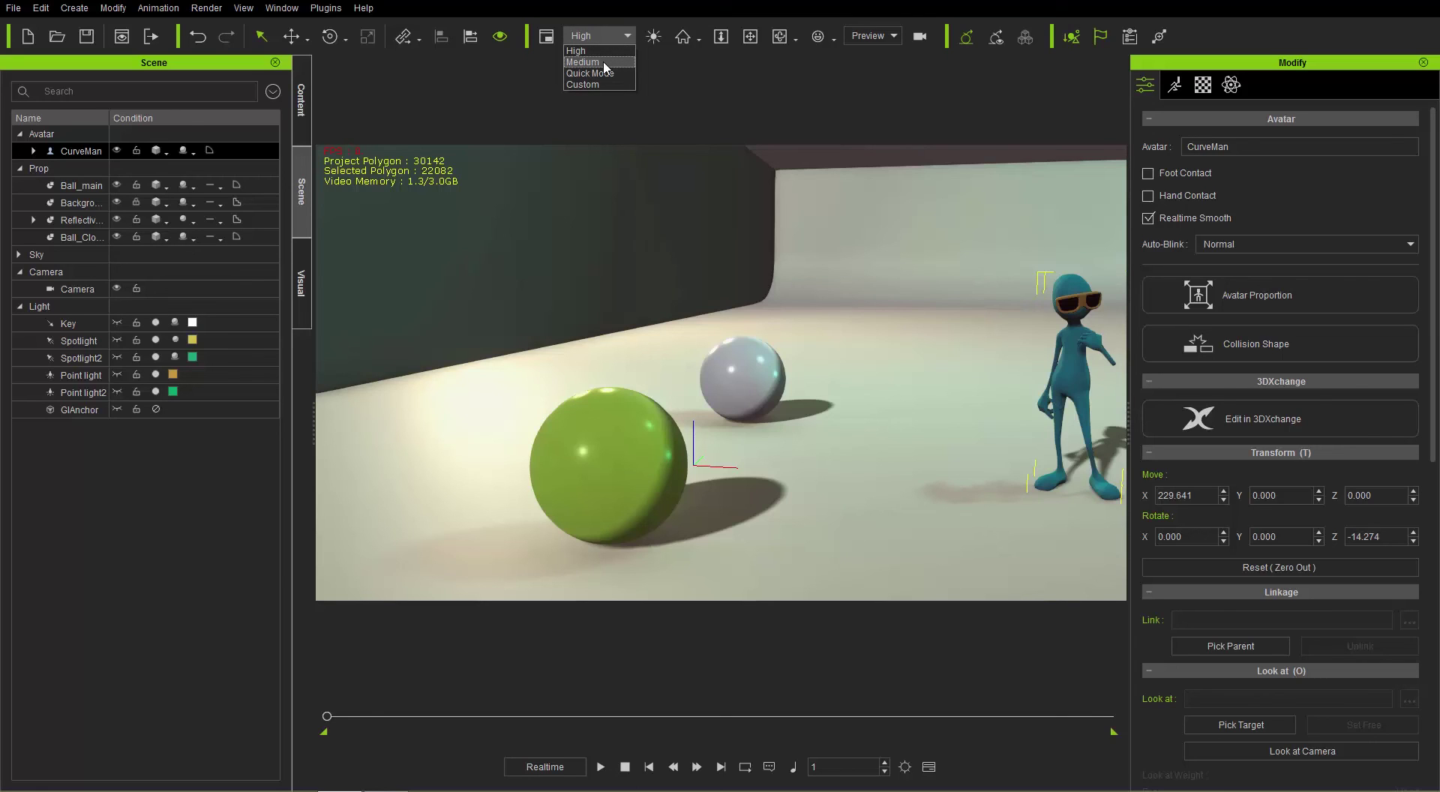
pyautogui.click(593, 63)
pyautogui.click(627, 36)
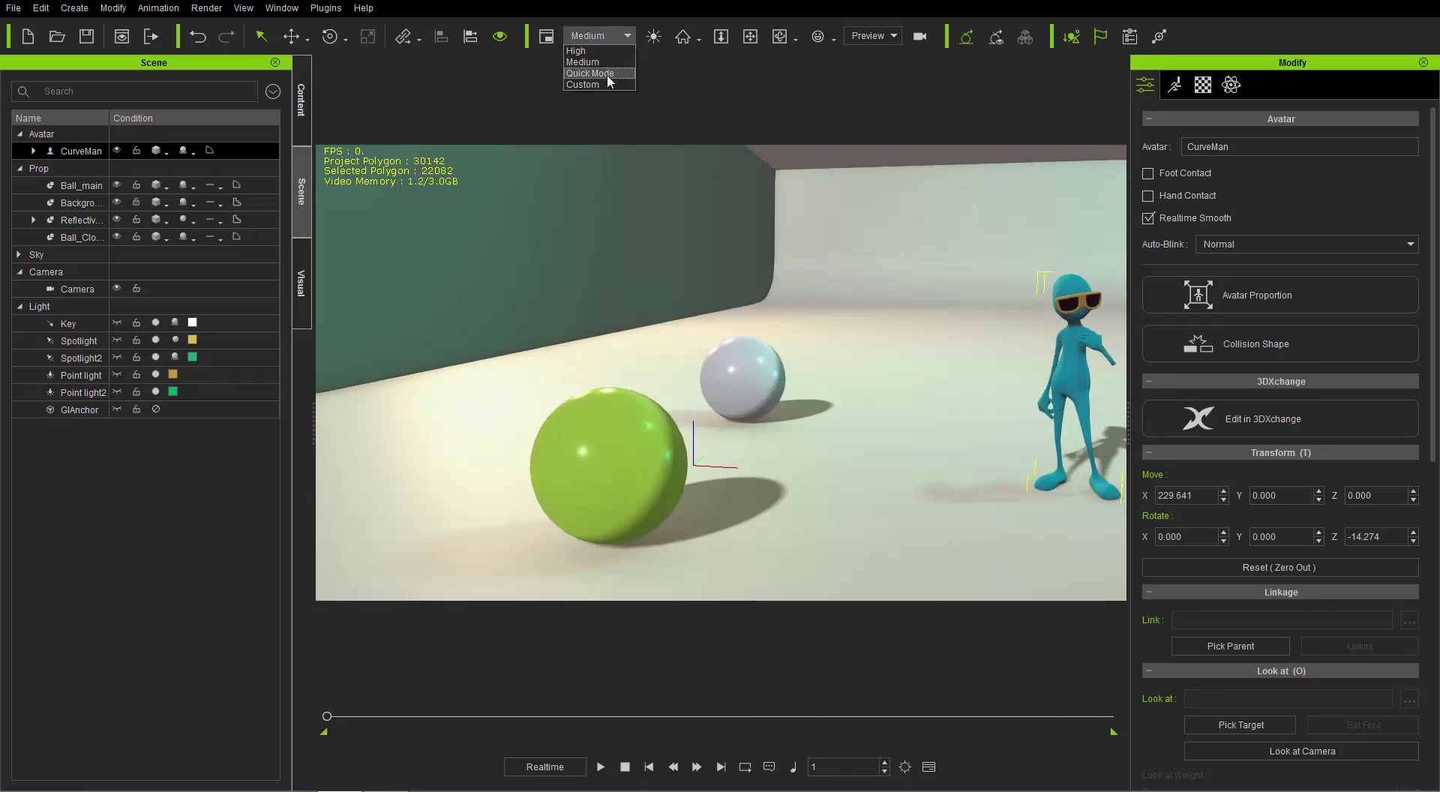
pyautogui.click(608, 74)
pyautogui.click(628, 37)
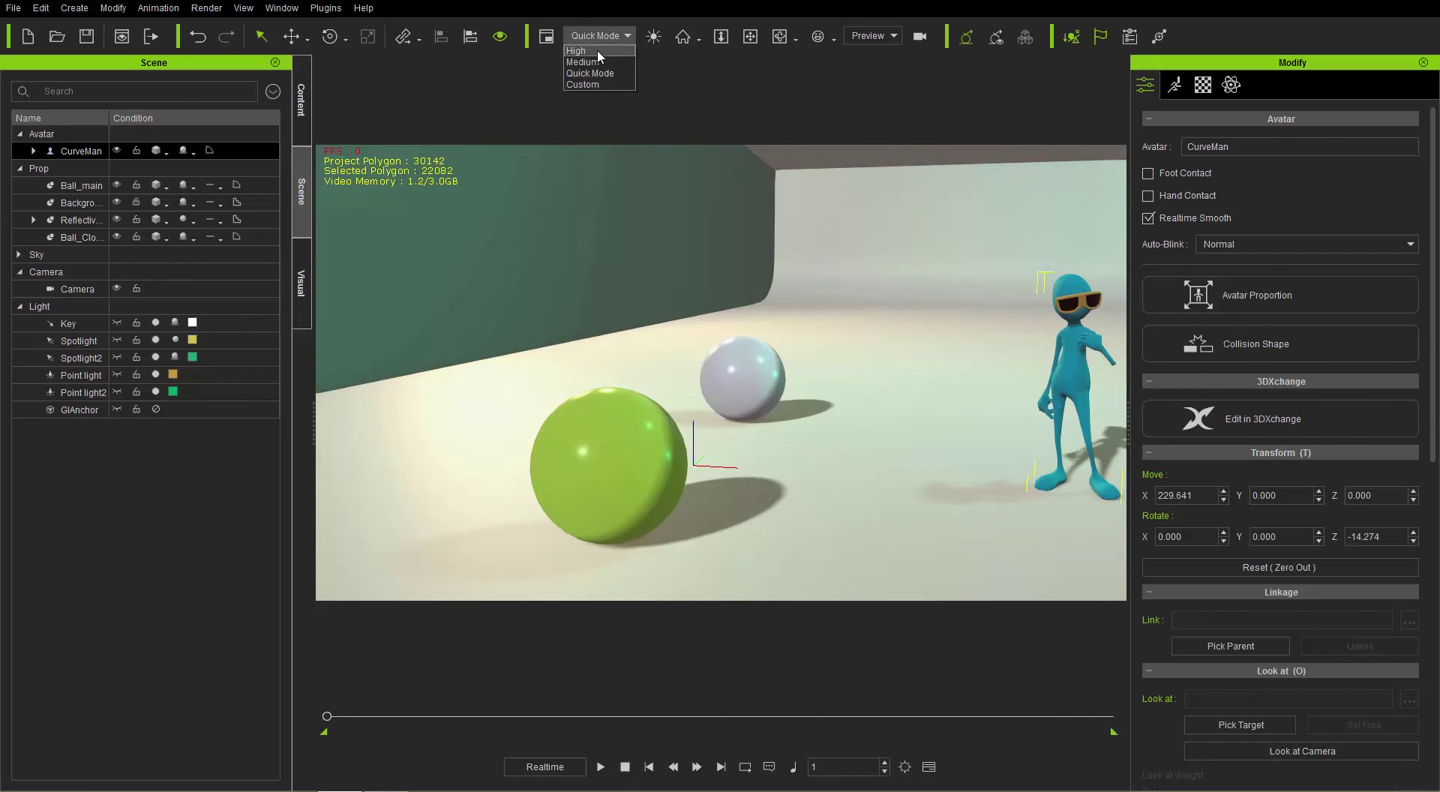
pyautogui.click(599, 53)
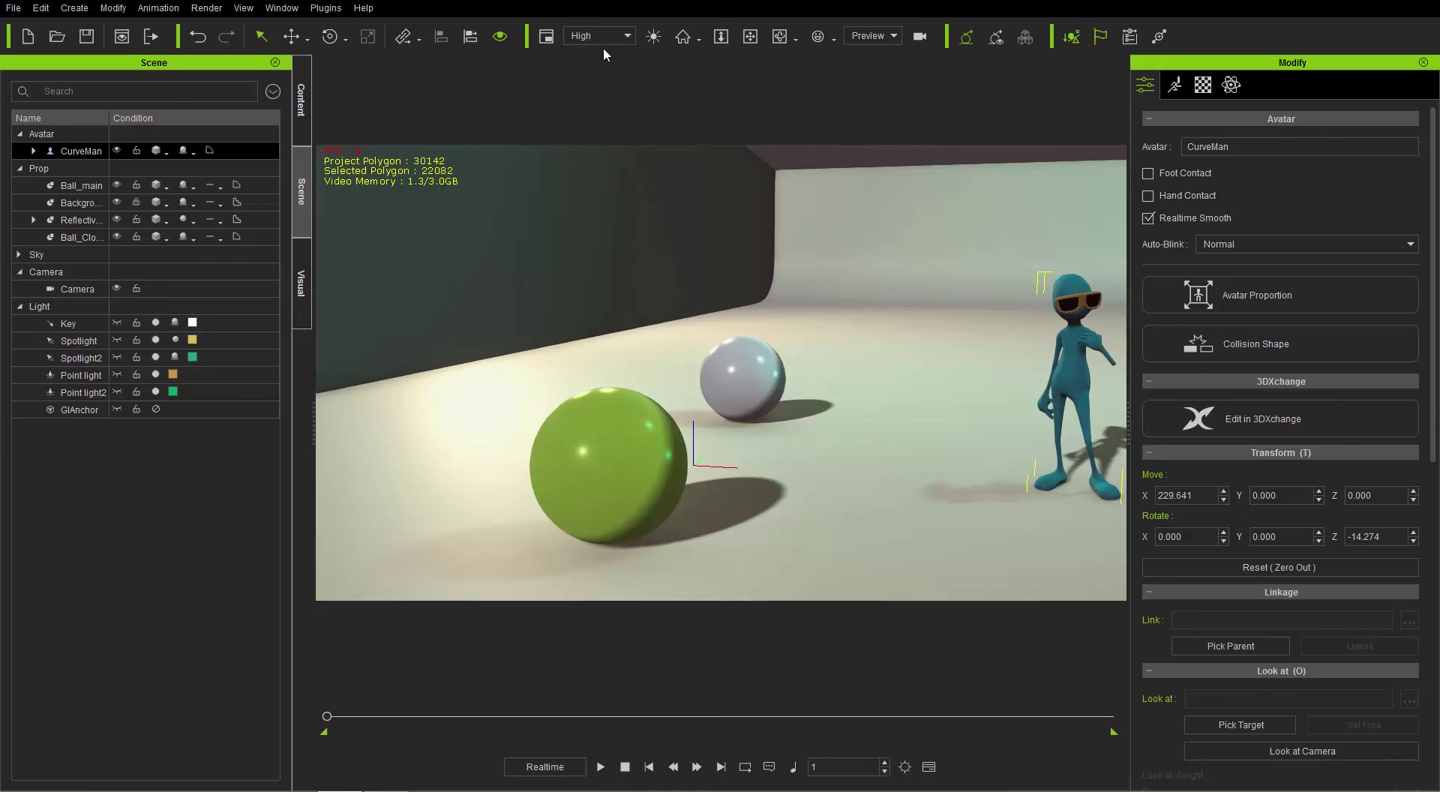
pyautogui.click(609, 35)
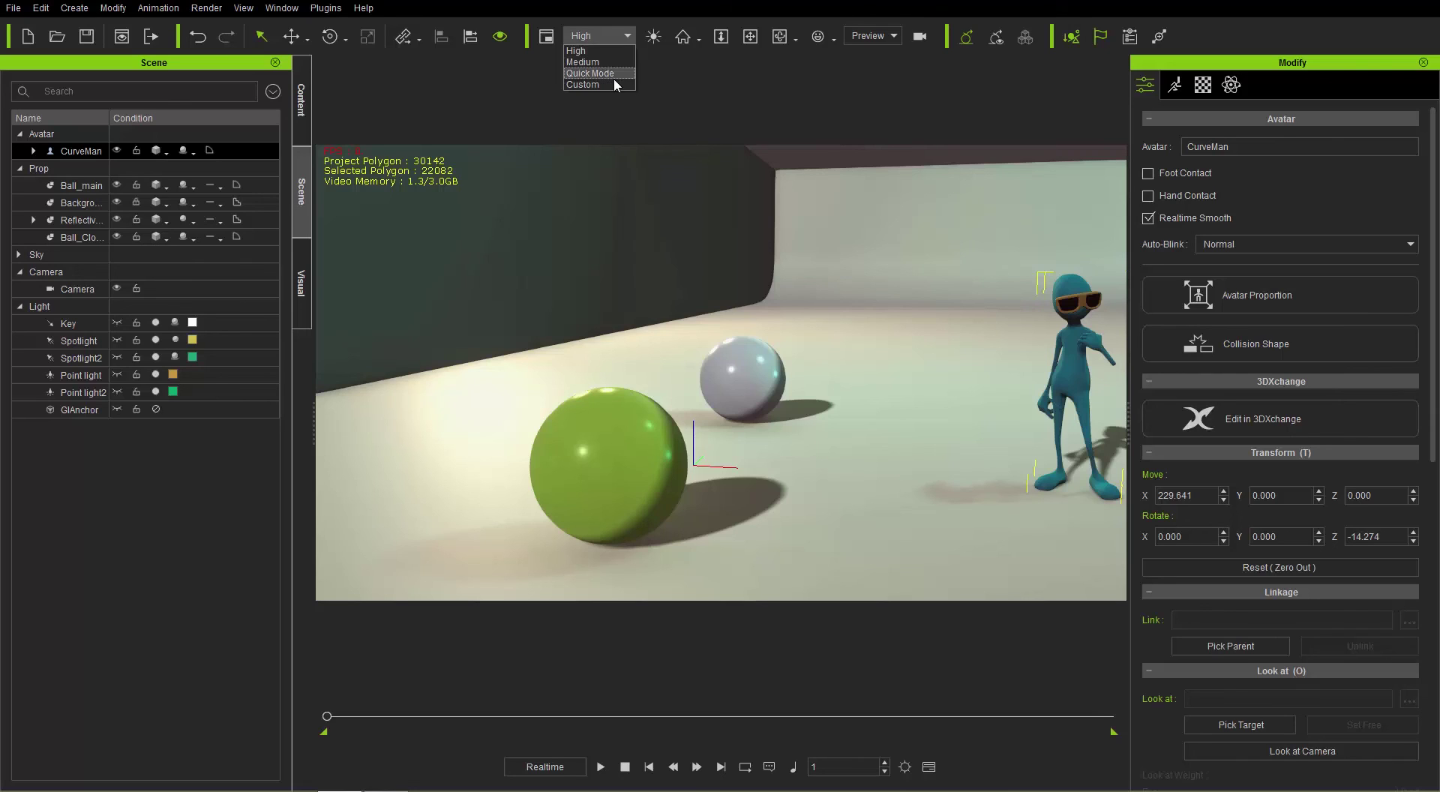
pyautogui.click(598, 6)
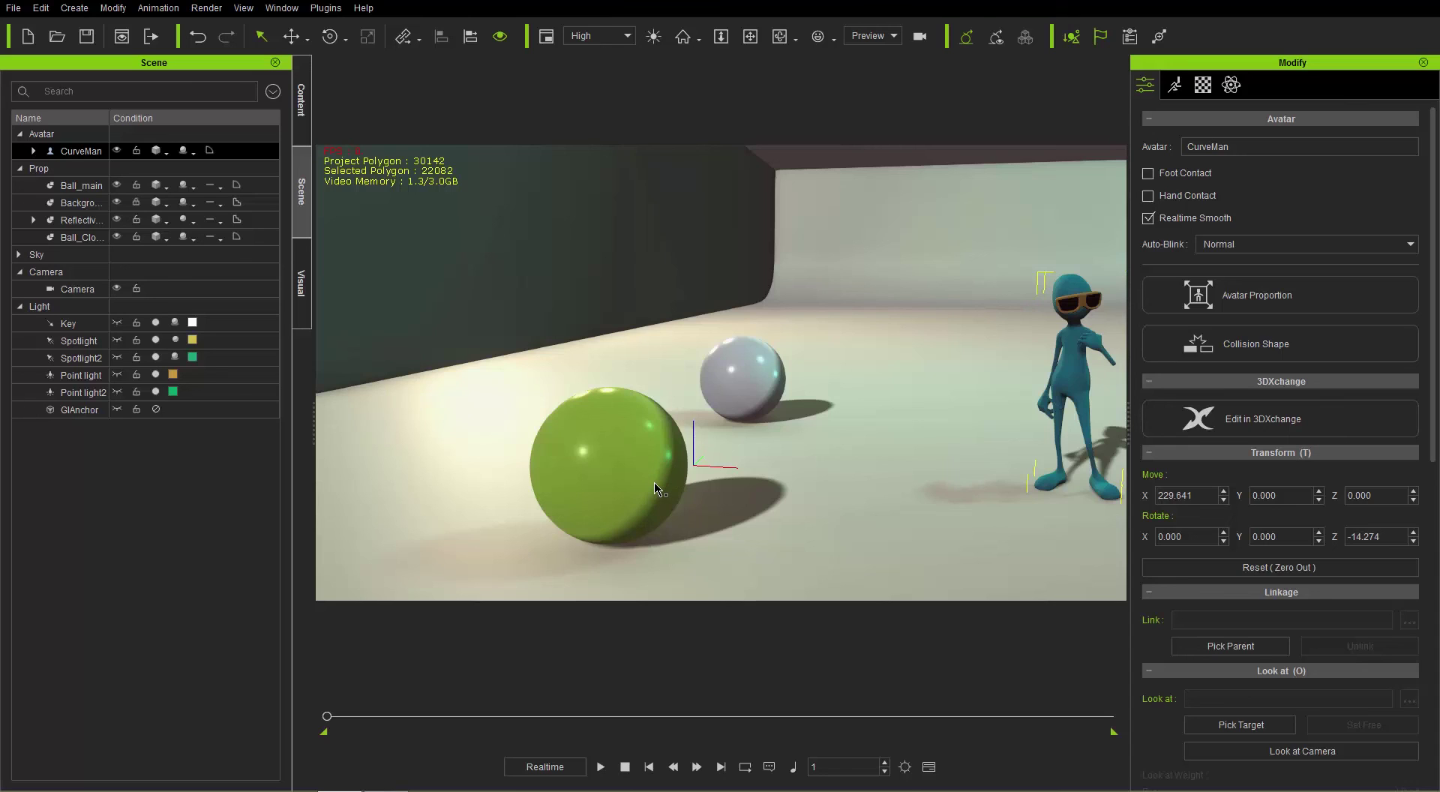
pyautogui.click(654, 37)
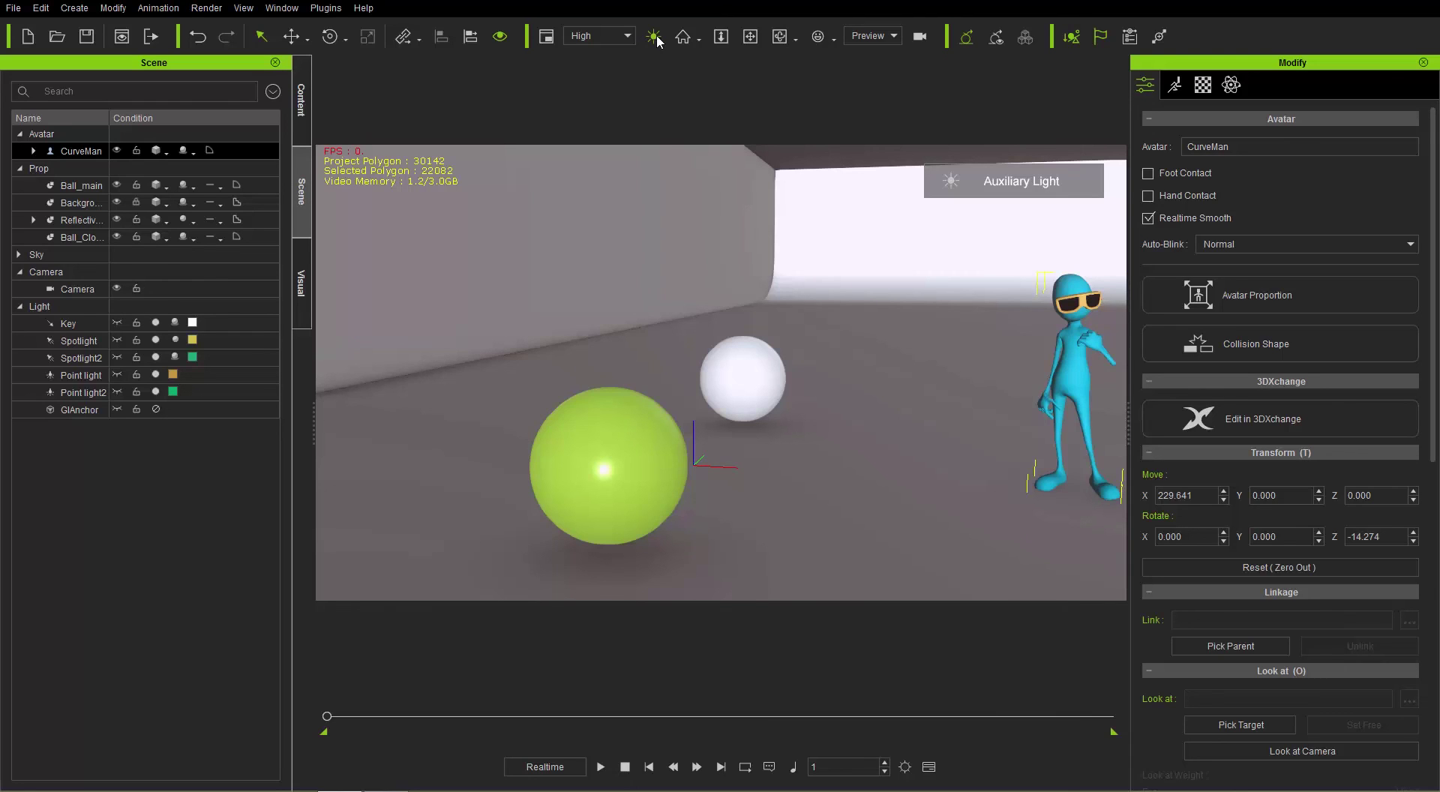
pyautogui.click(656, 39)
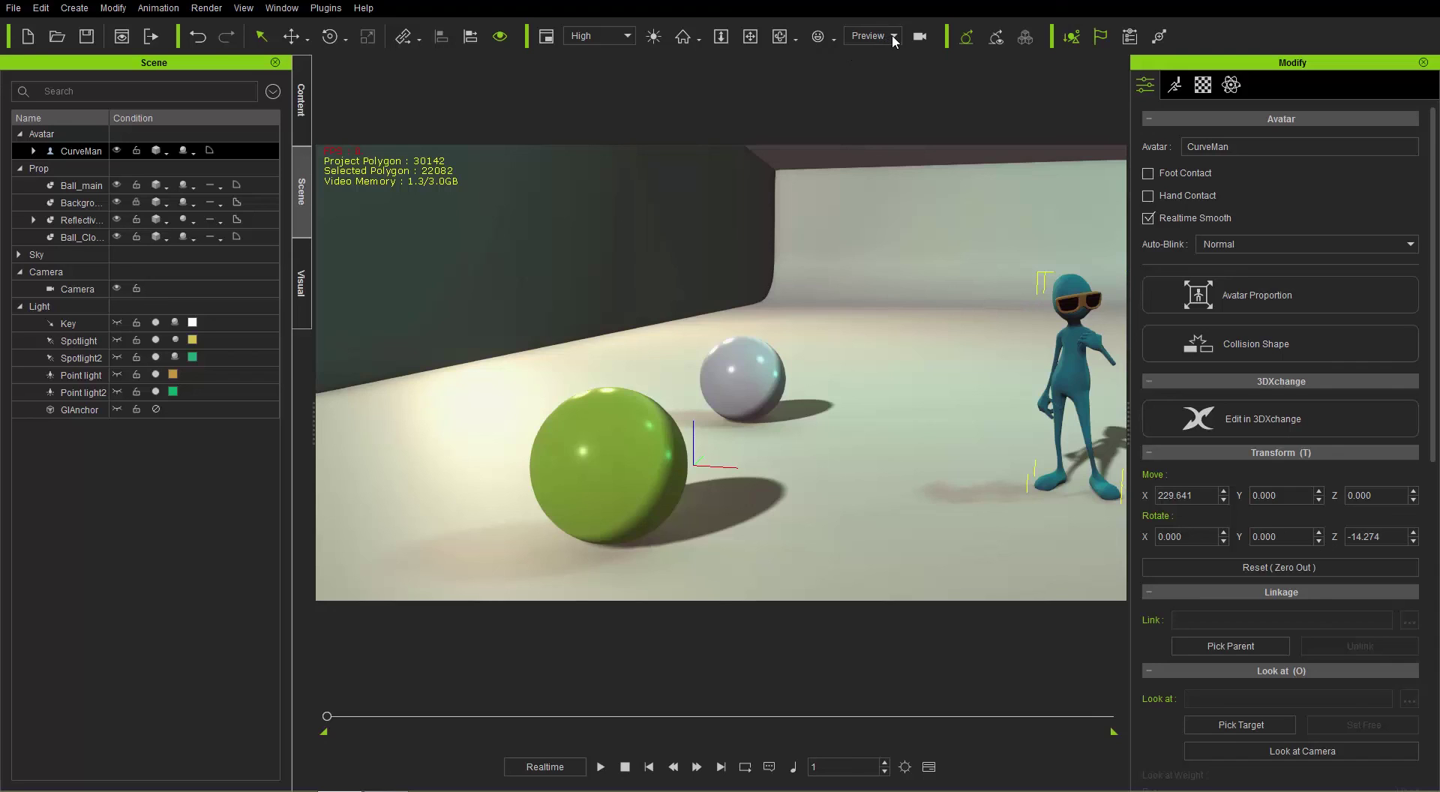
# Step: Select the scene Camera, briefly view through it, then return to the Preview view
pyautogui.click(84, 290)
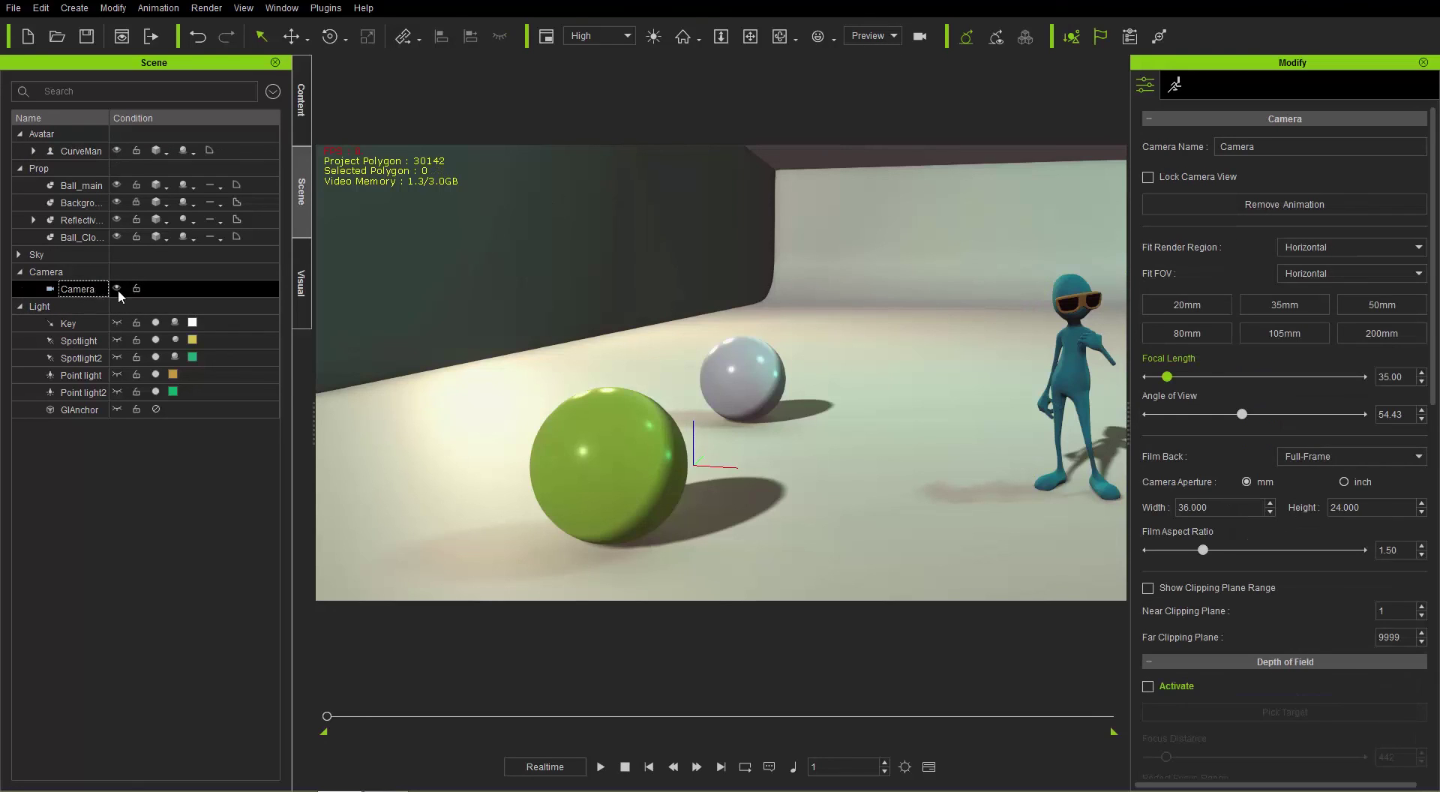
pyautogui.click(892, 38)
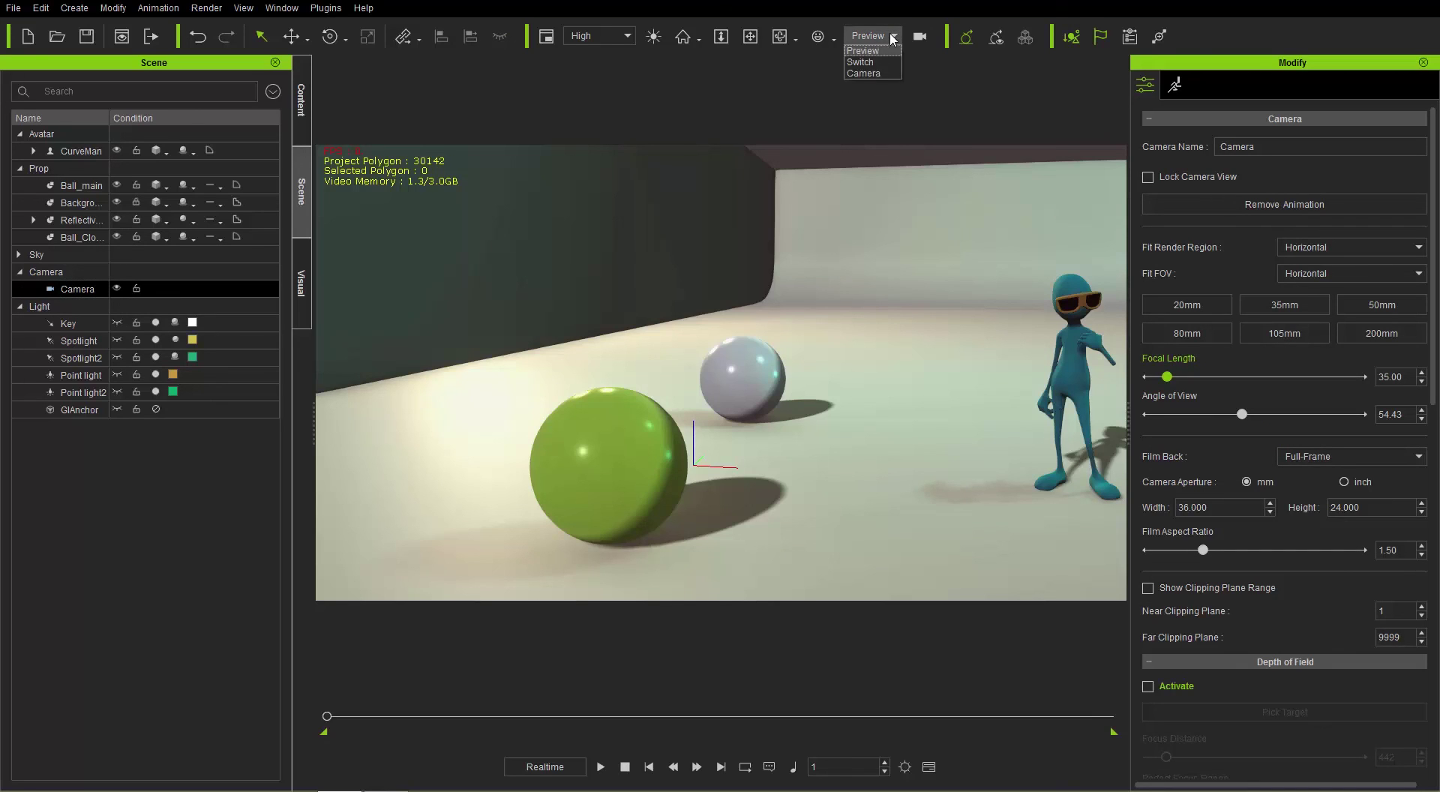
pyautogui.click(866, 73)
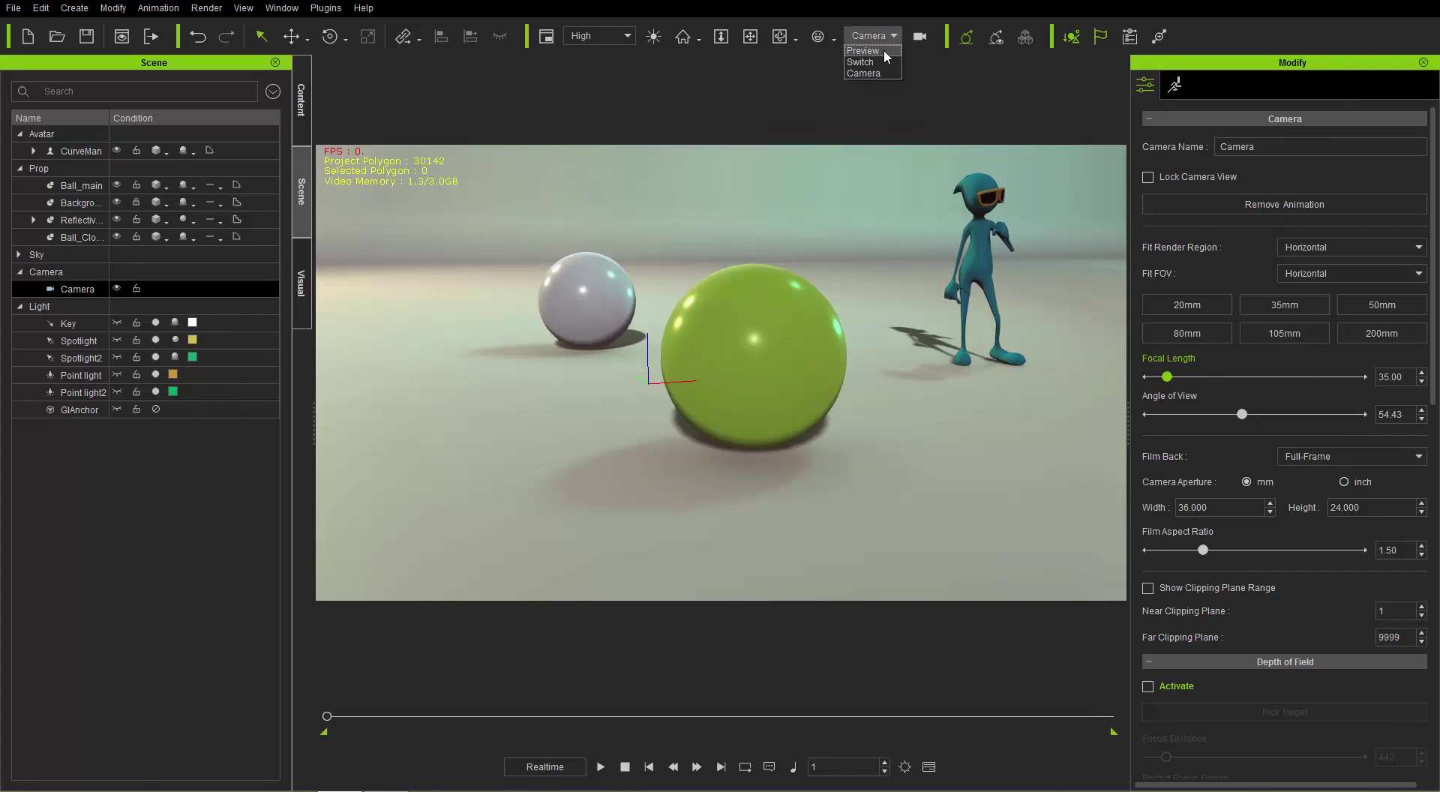
pyautogui.click(862, 50)
# Step: Pan and zoom the Preview view, then switch the viewport to the scene Camera
pyautogui.moveTo(723, 339); pyautogui.dragTo(882, 294, button='middle')
pyautogui.scroll(-6, 883, 294)
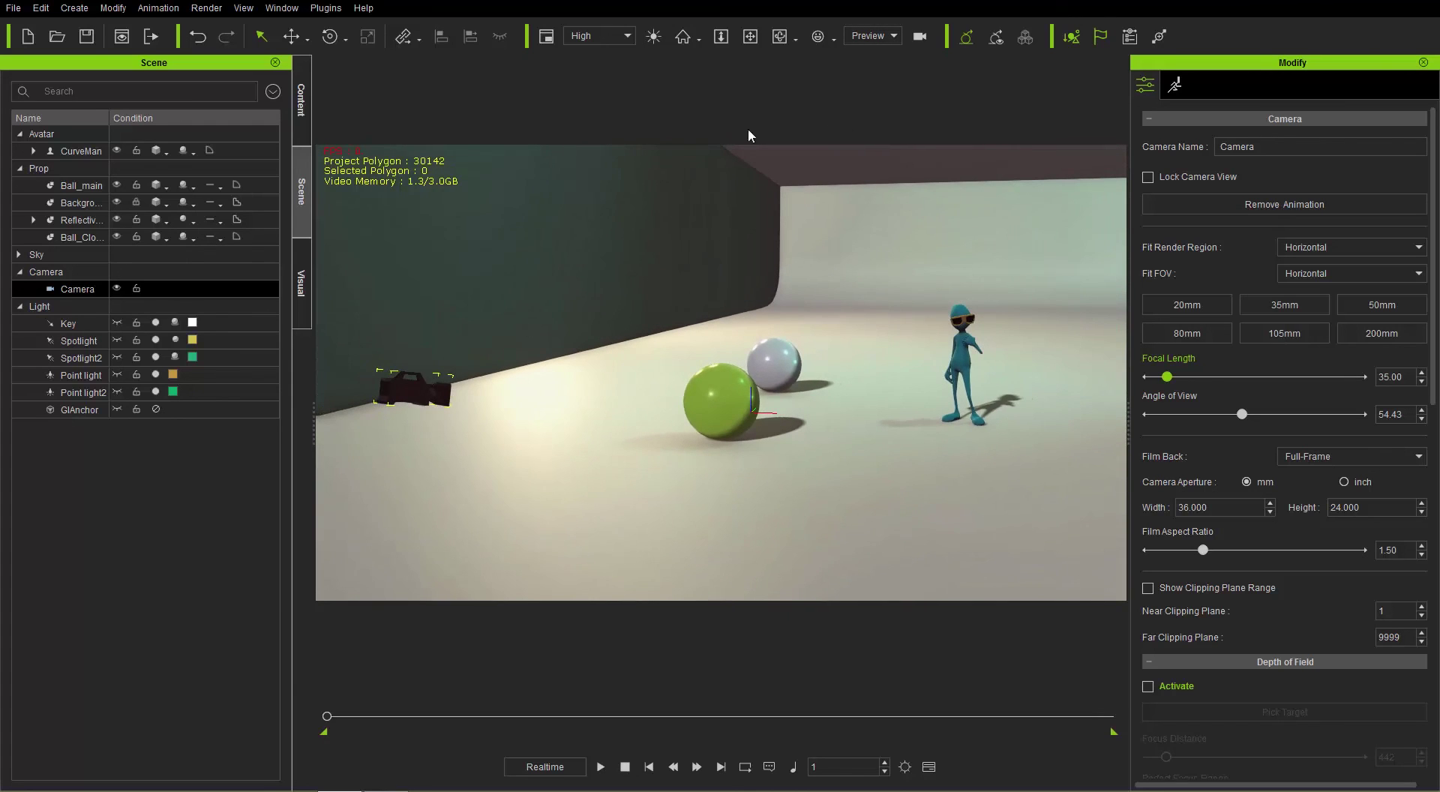
pyautogui.click(895, 35)
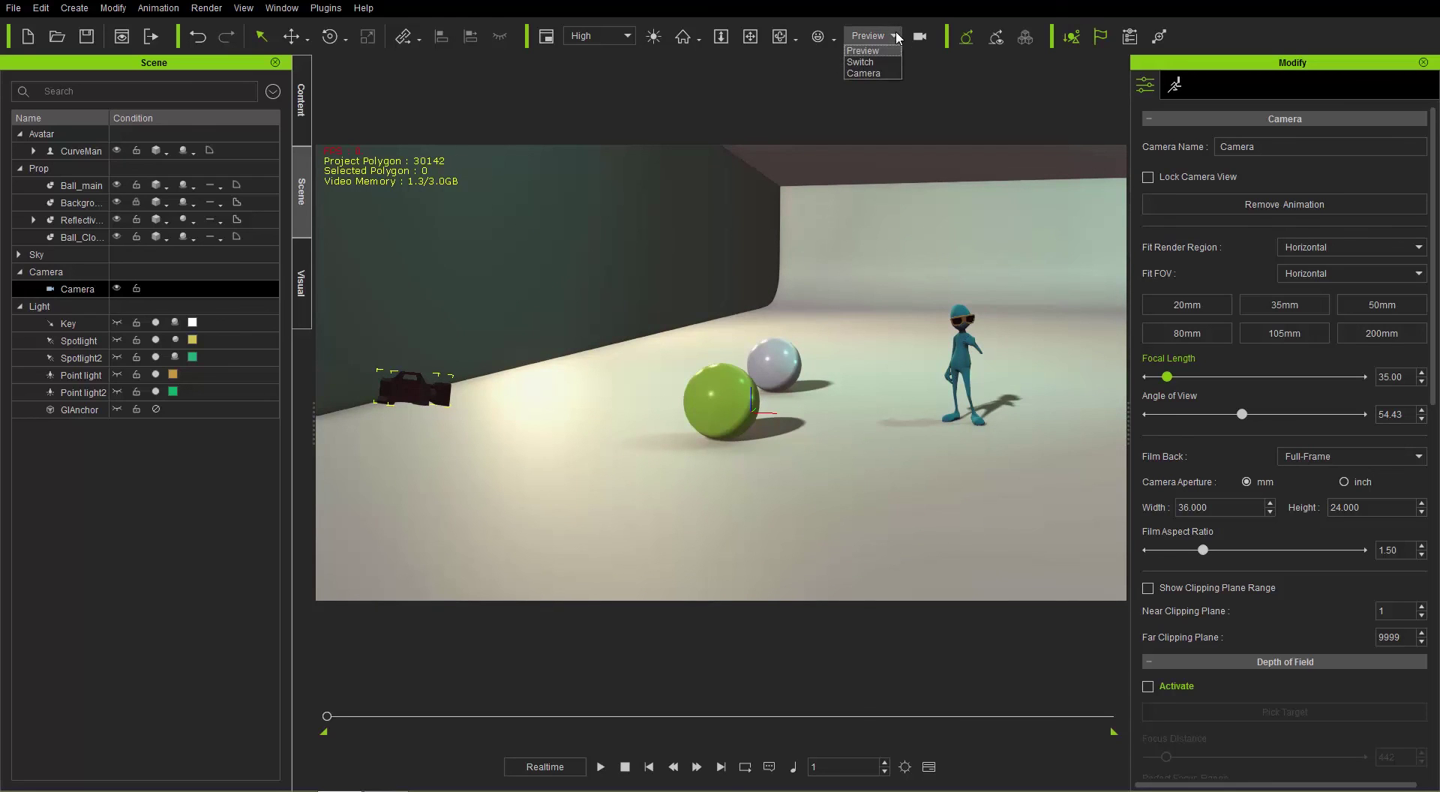
pyautogui.click(886, 74)
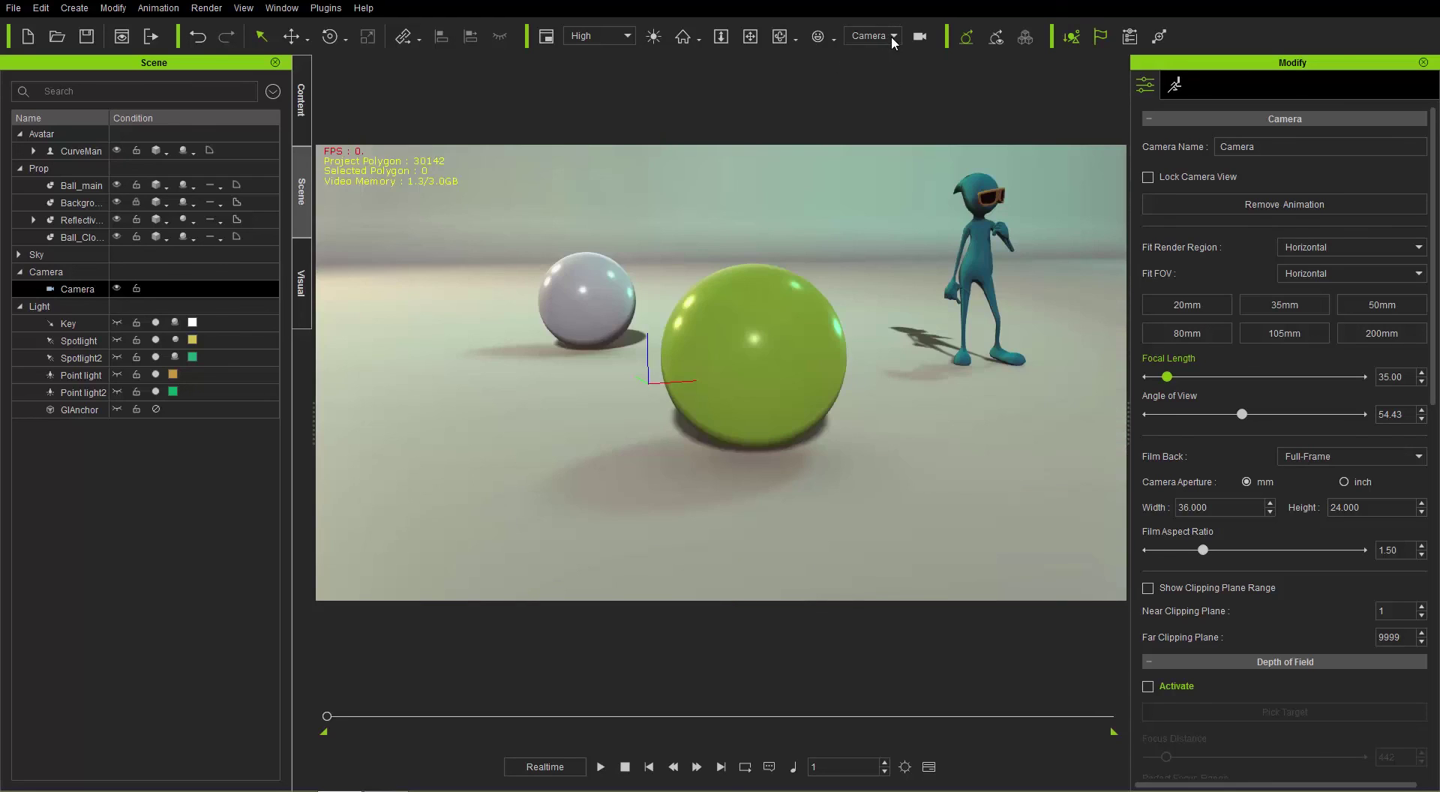
pyautogui.click(891, 34)
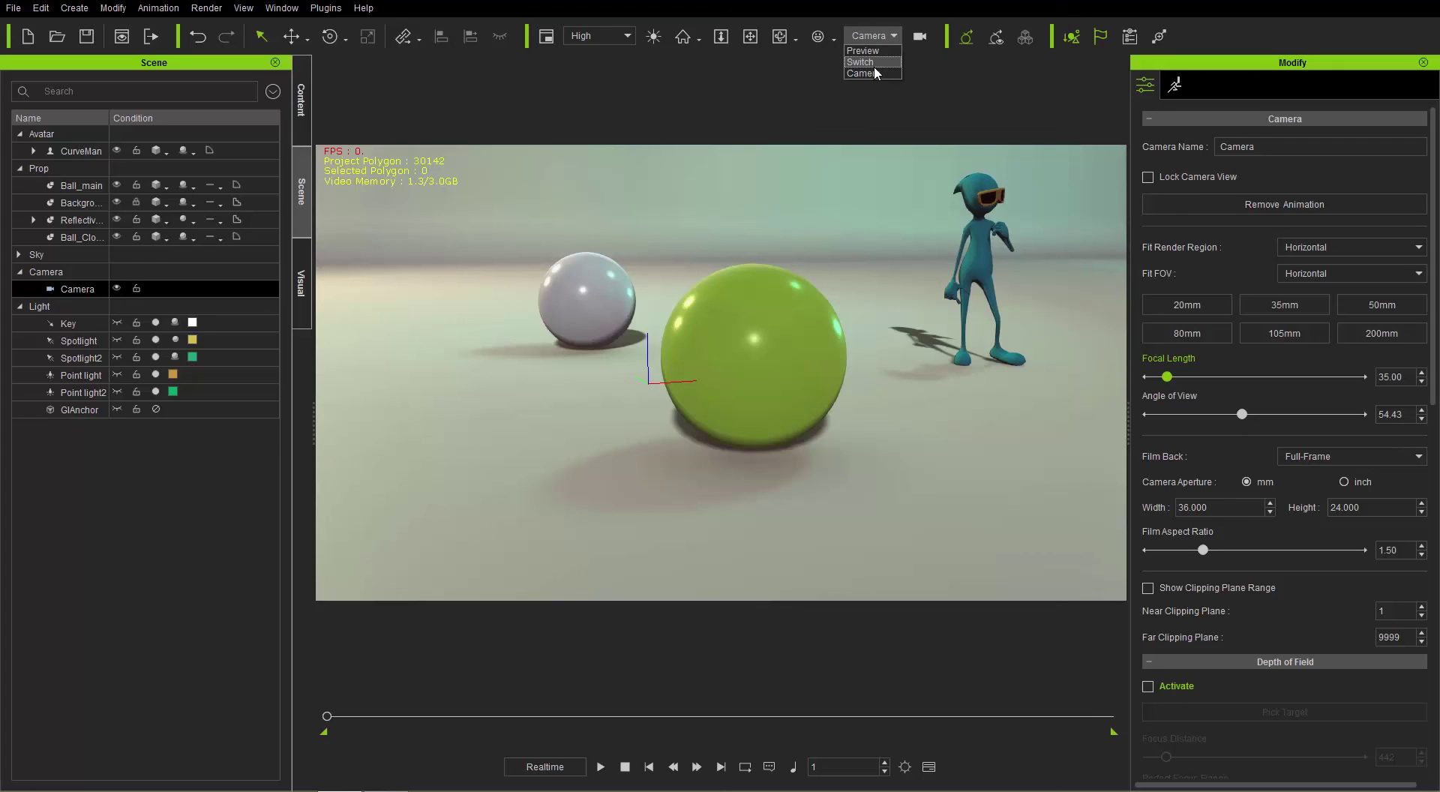
pyautogui.click(904, 33)
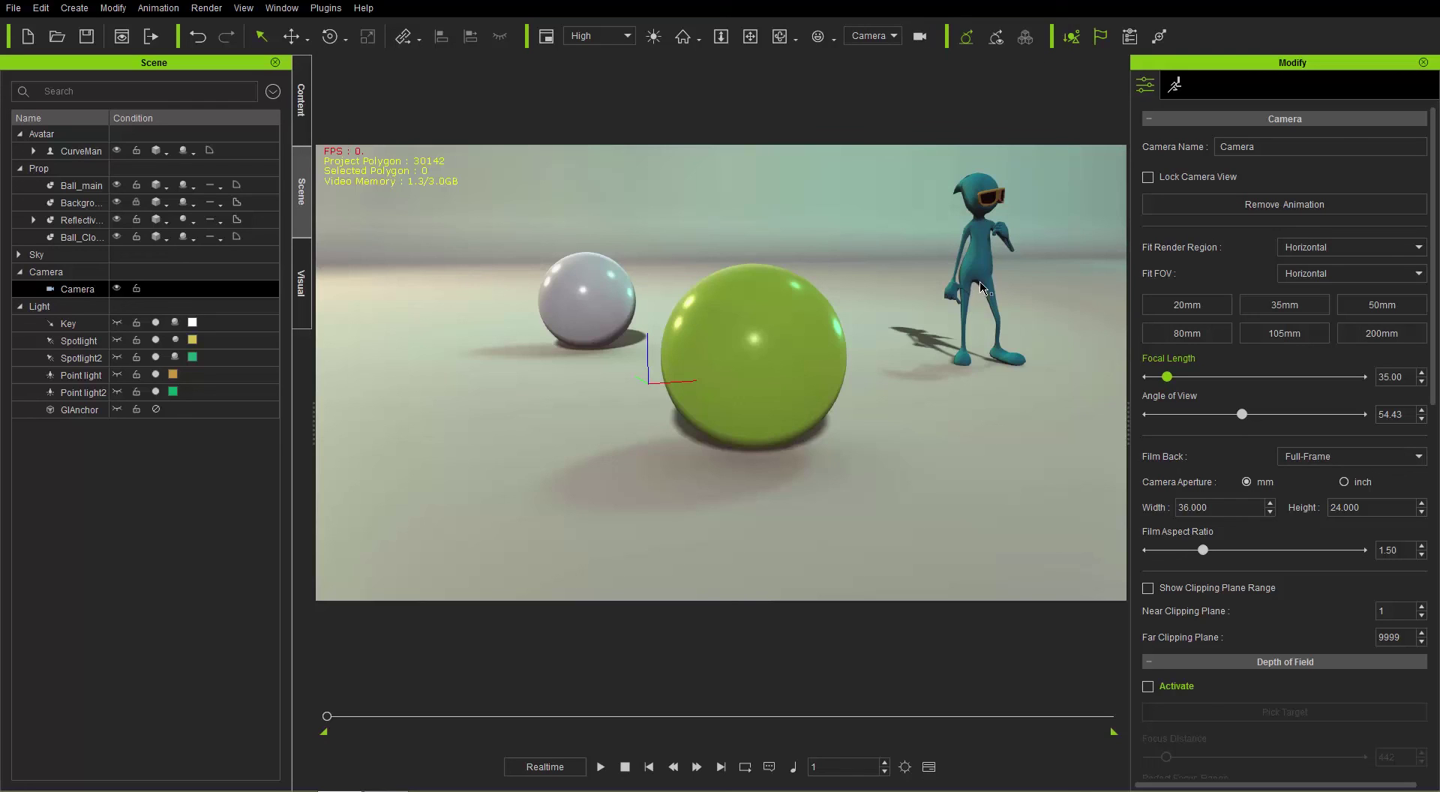
# Step: Enable Camera & Object Switch on the green ball and toggle between ball and Camera via hotkeys
pyautogui.click(762, 337)
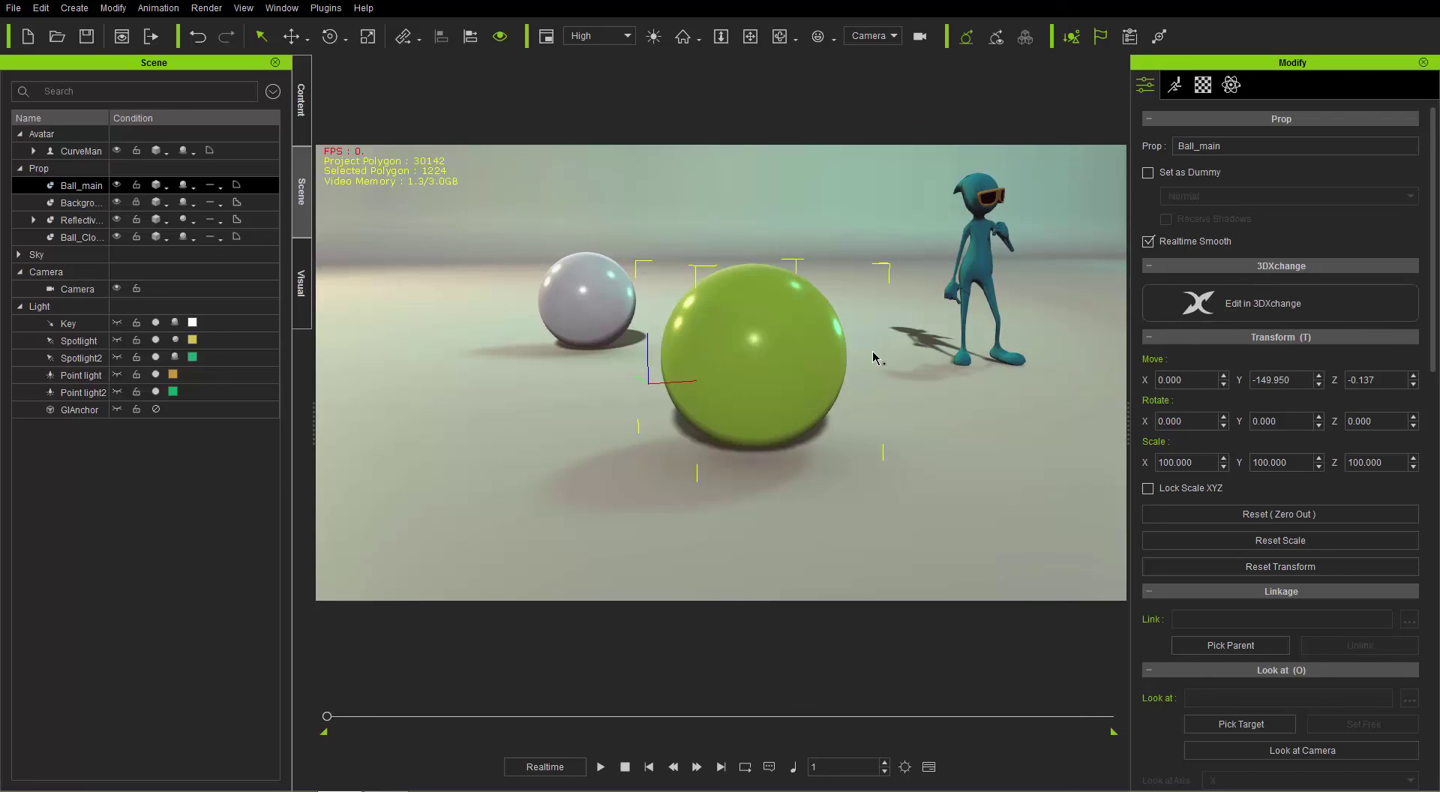
pyautogui.click(920, 36)
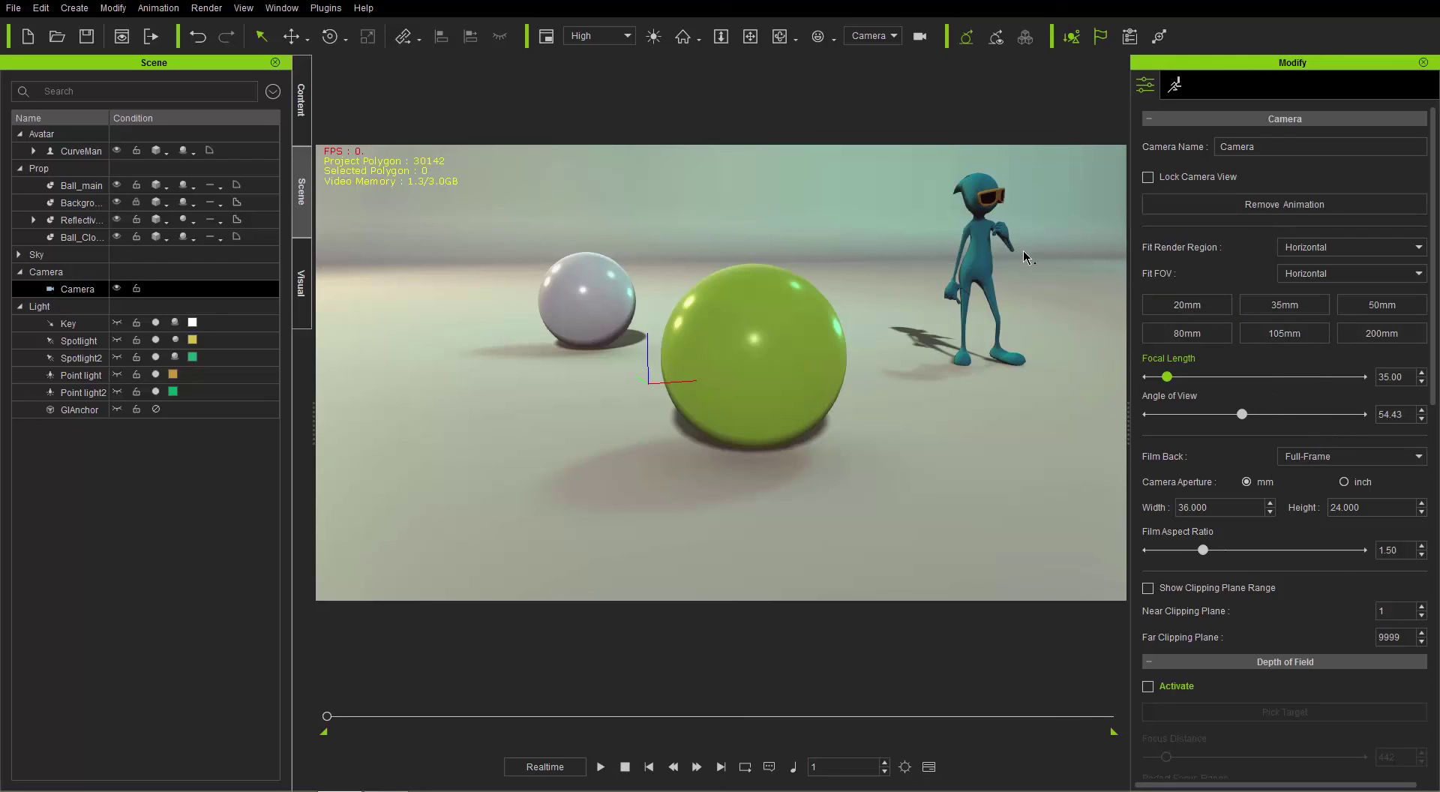
pyautogui.click(791, 356)
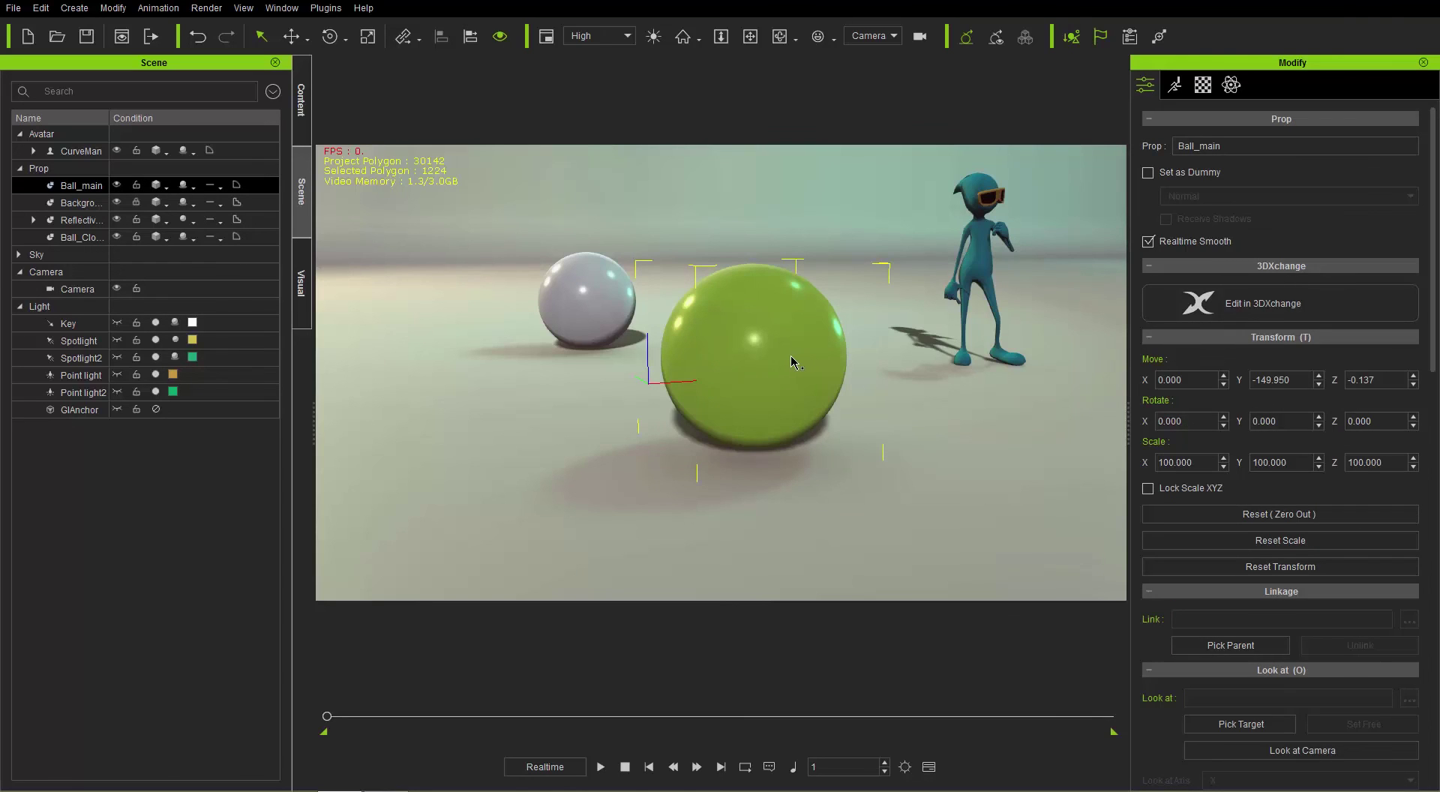
pyautogui.hotkey('ctrl', 'z')
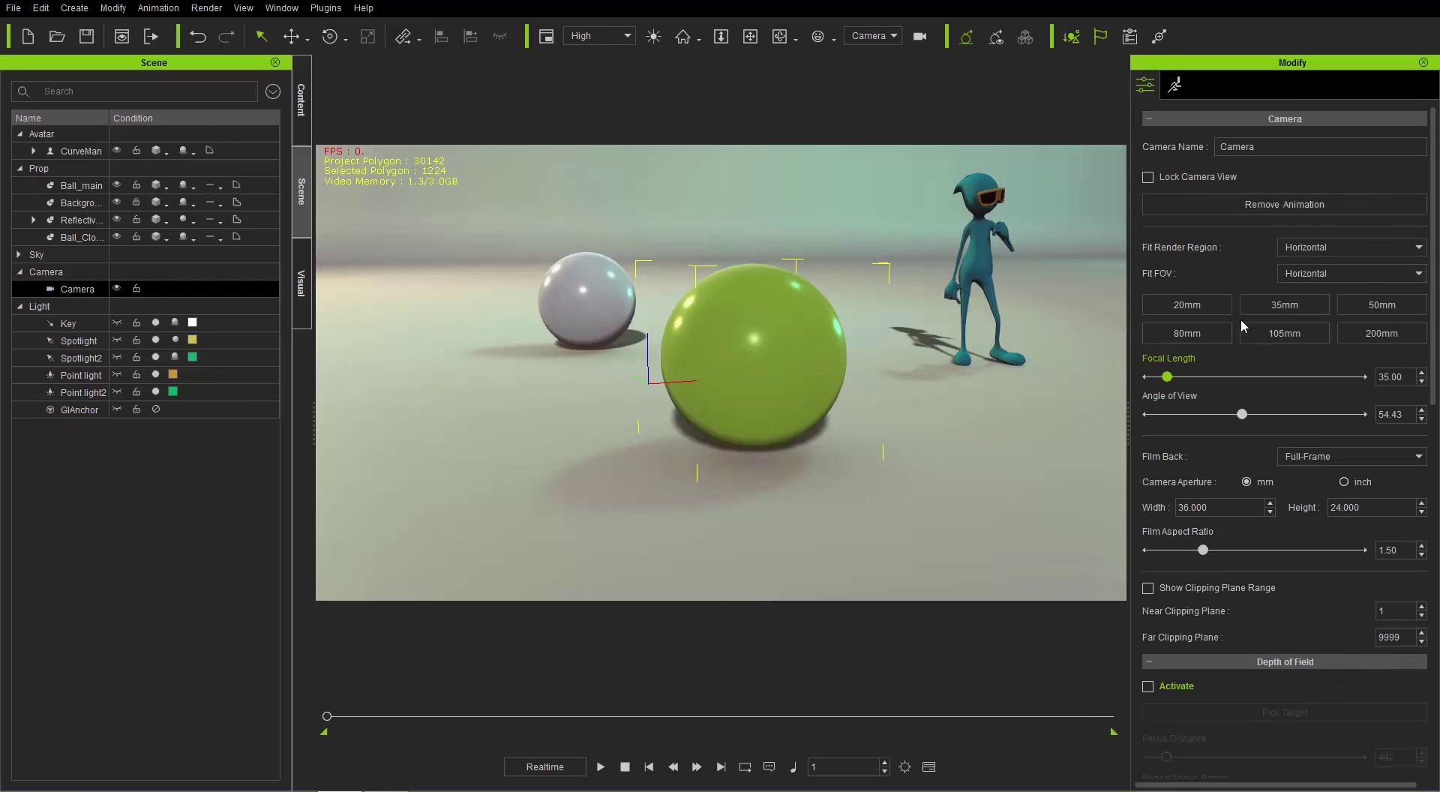
pyautogui.hotkey('ctrl', 'y')
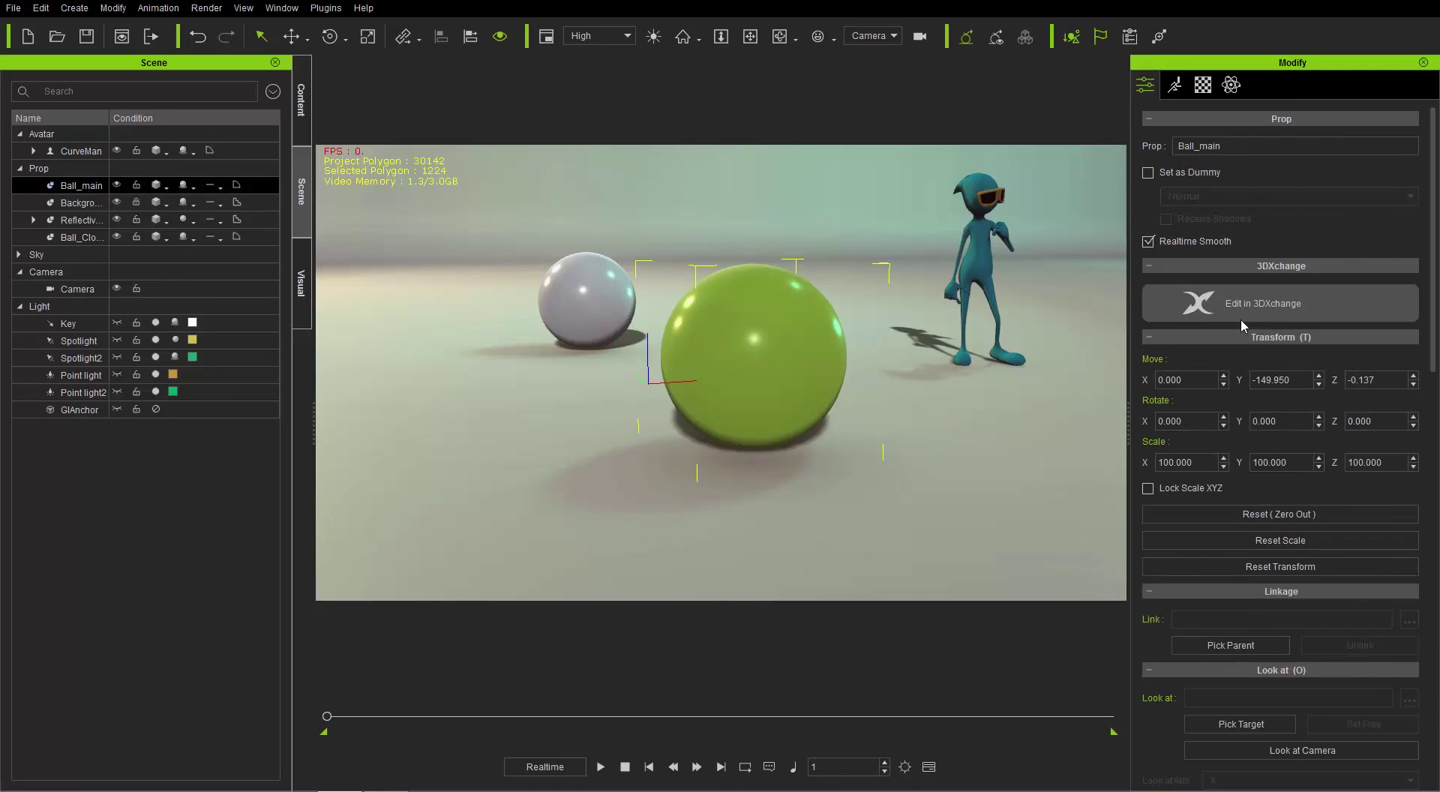